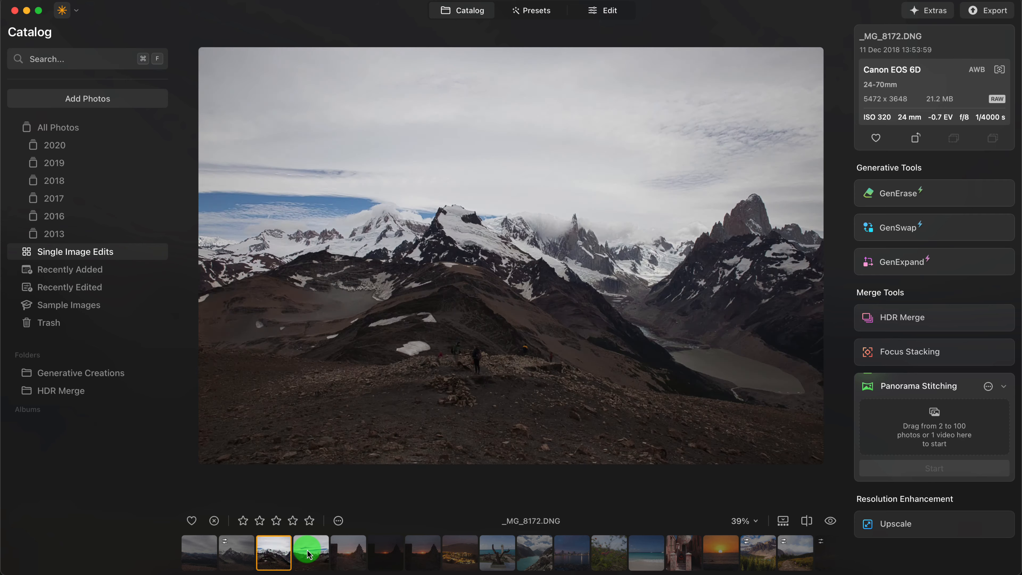
- Review the four overlapping mountain photos _MG_8171.DNG to _MG_8174.DNG one after another in the catalog
left_click(309, 551)
left_click(281, 550)
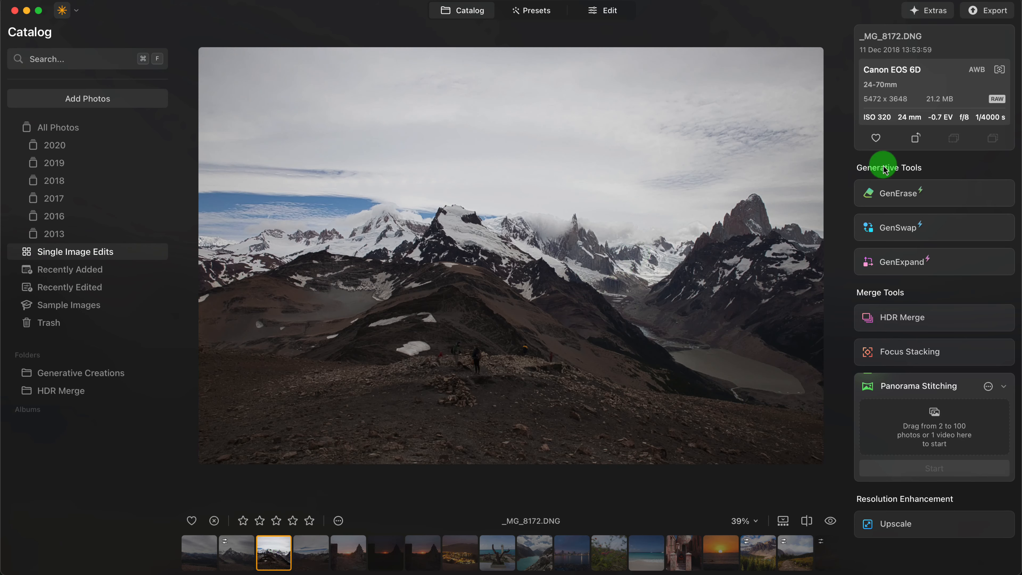
left_click(237, 545)
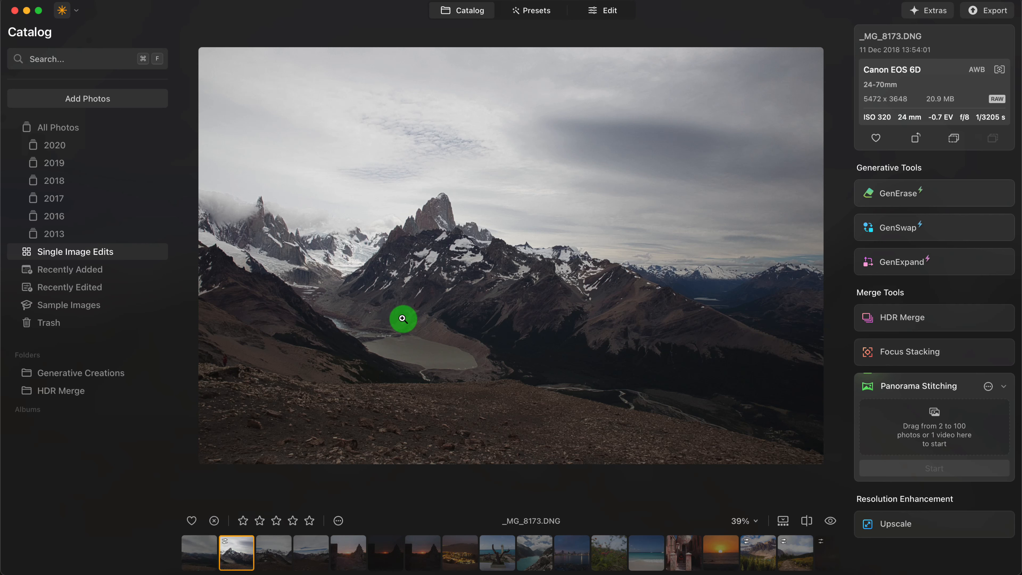
left_click(315, 555)
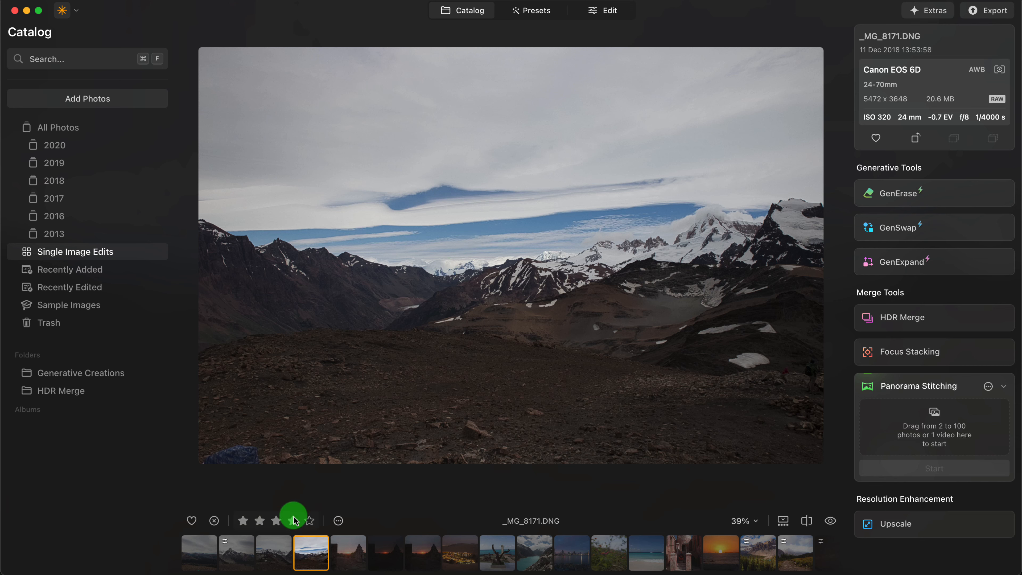
left_click(276, 550)
left_click(243, 556)
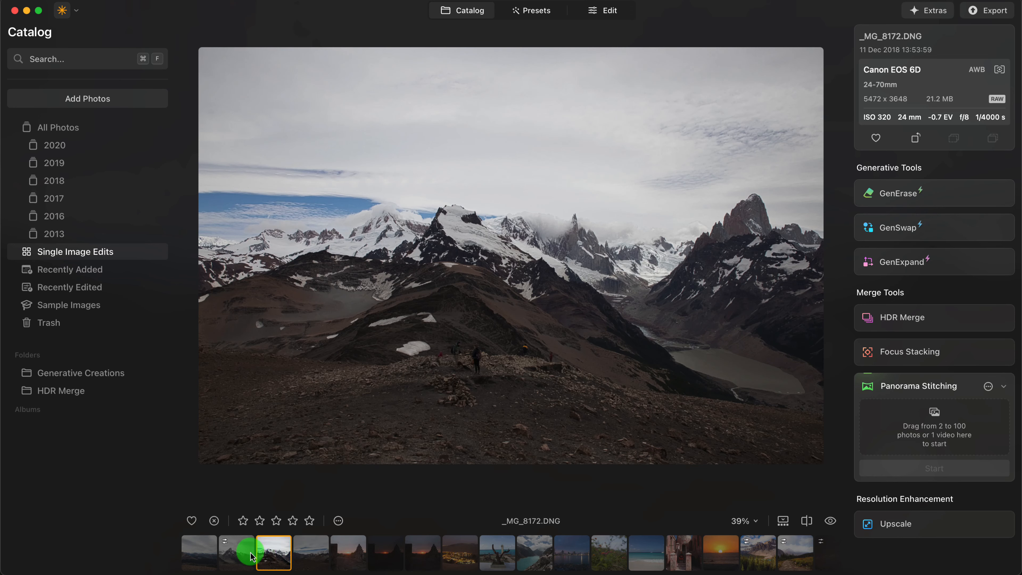
left_click(199, 553)
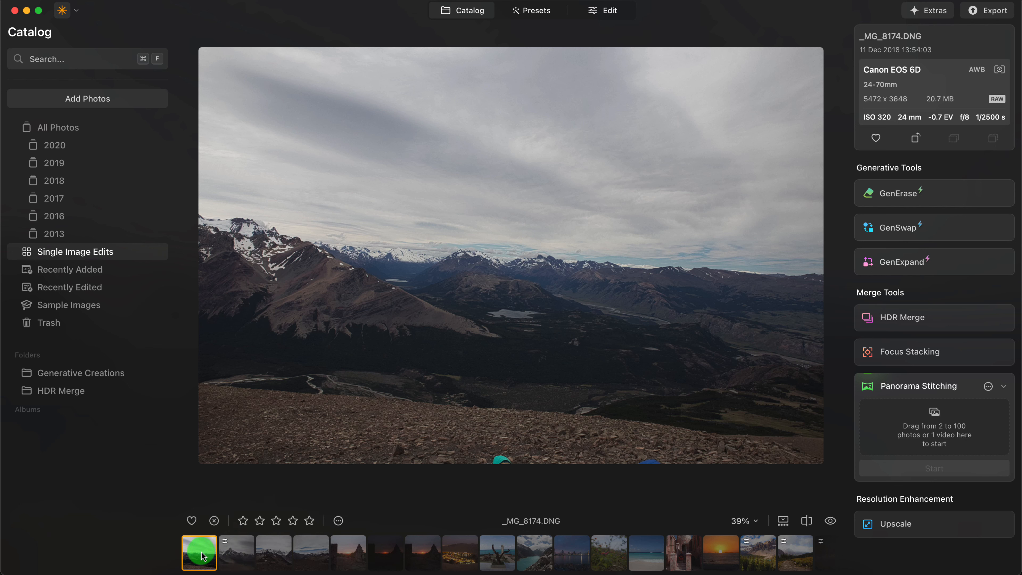
- Select the four mountain photos _MG_8171.DNG to _MG_8174.DNG together and add them to Panorama Stitching
left_click(310, 557, "shift")
left_click_drag(310, 553, 881, 424)
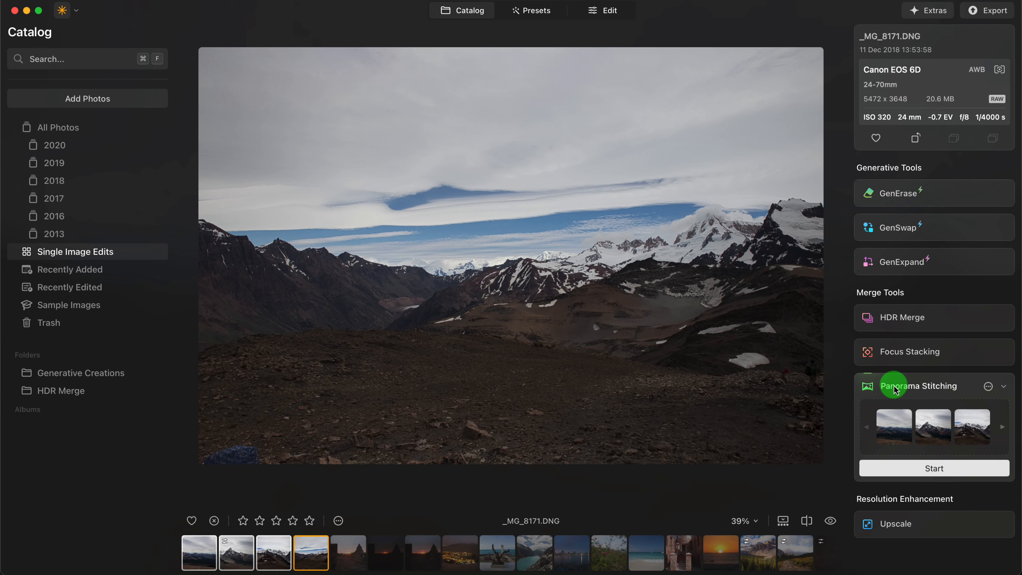
- Enable Devignette and Distortion Correction for Panorama Stitching and start stitching the loaded photos
left_click(989, 387)
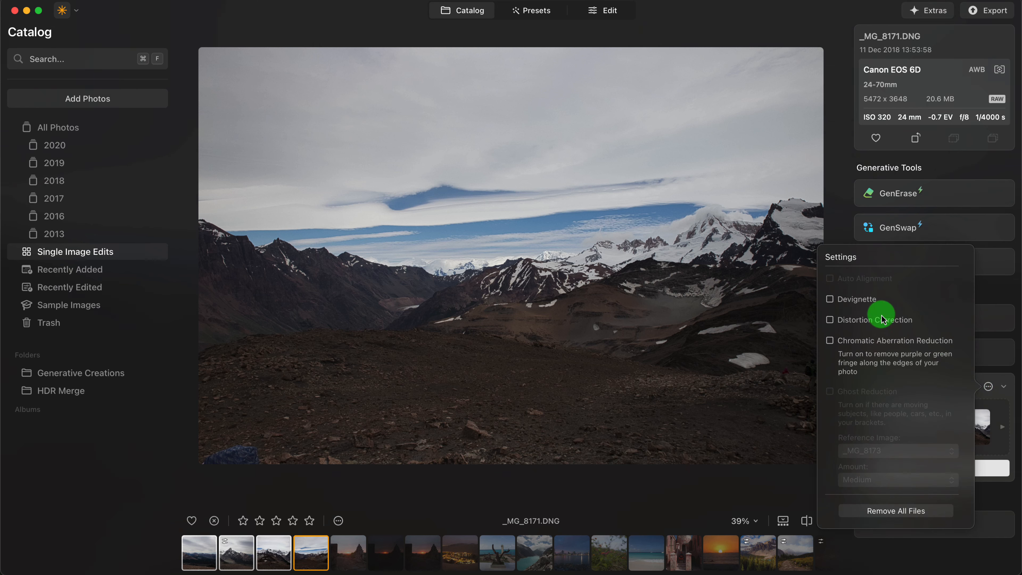
left_click(830, 299)
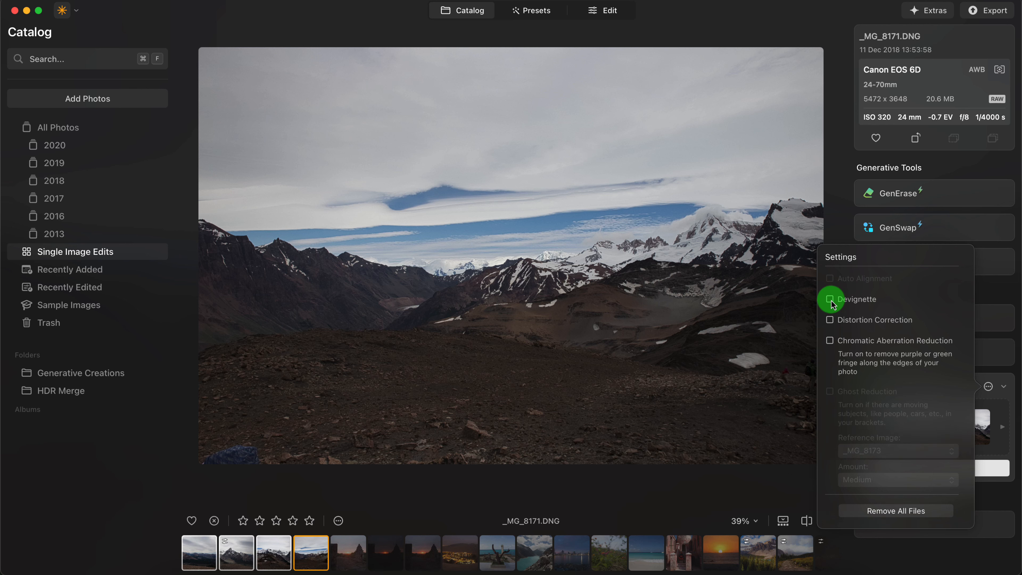
left_click(830, 320)
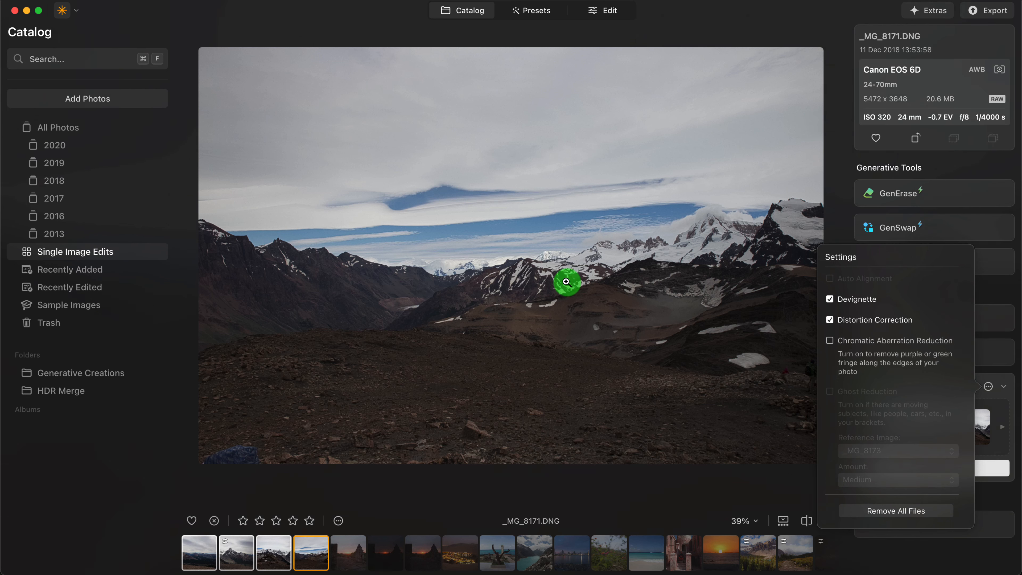
left_click(991, 300)
left_click(919, 468)
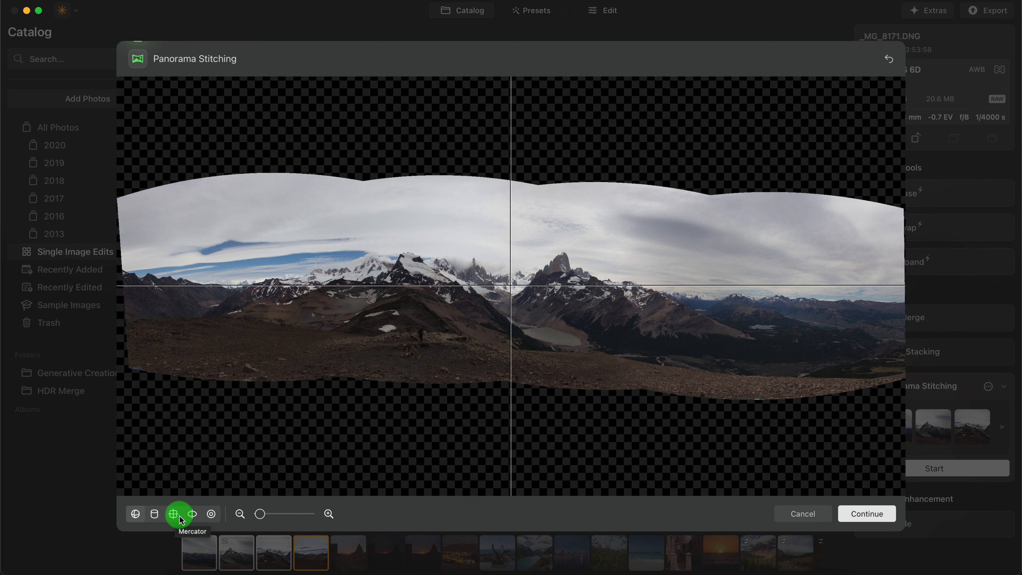
- Compare how the available projection types, including Mercator, reshape the stitched panorama in the preview
left_click(211, 515)
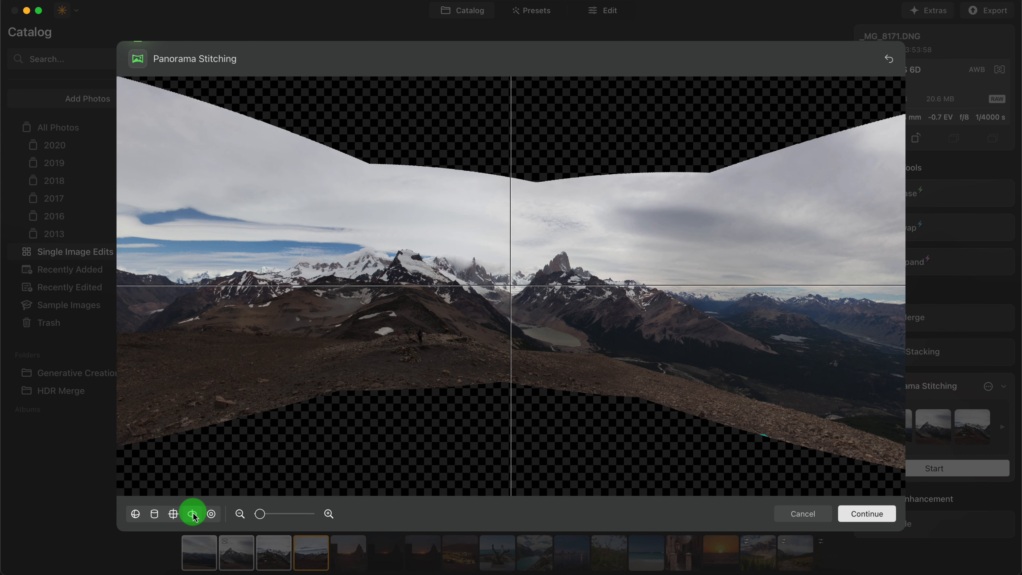
left_click(174, 514)
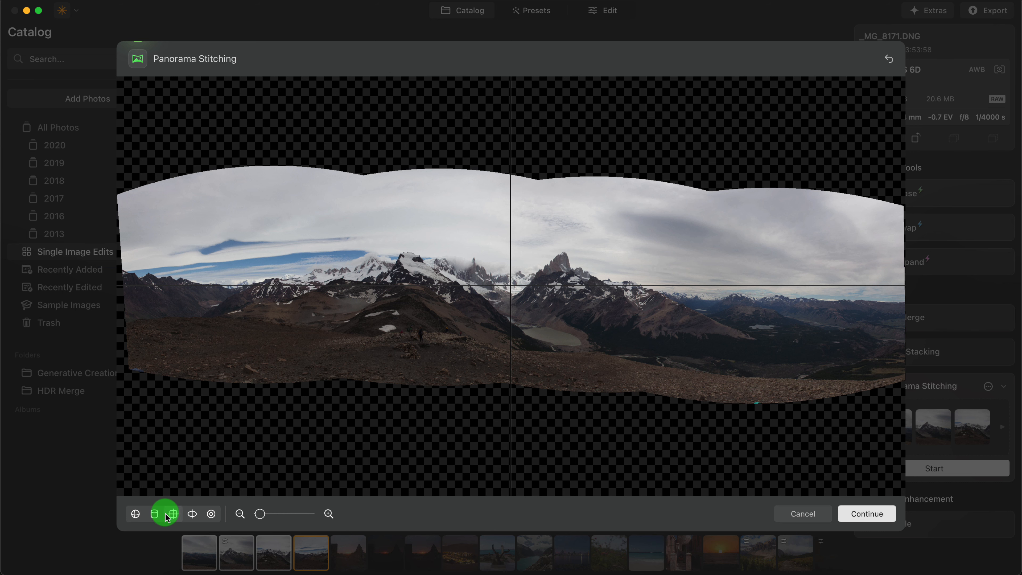
left_click(143, 517)
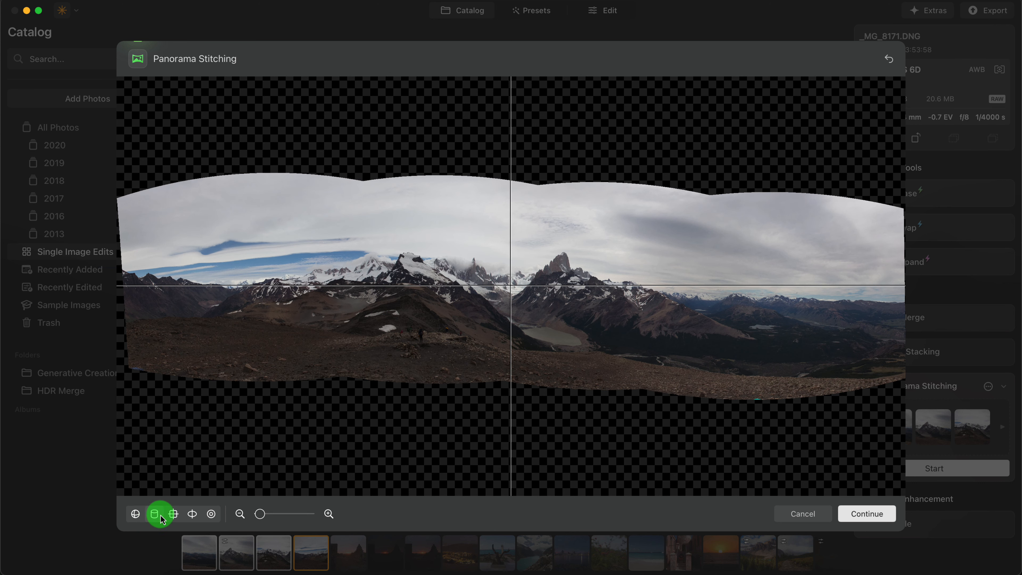
left_click(174, 515)
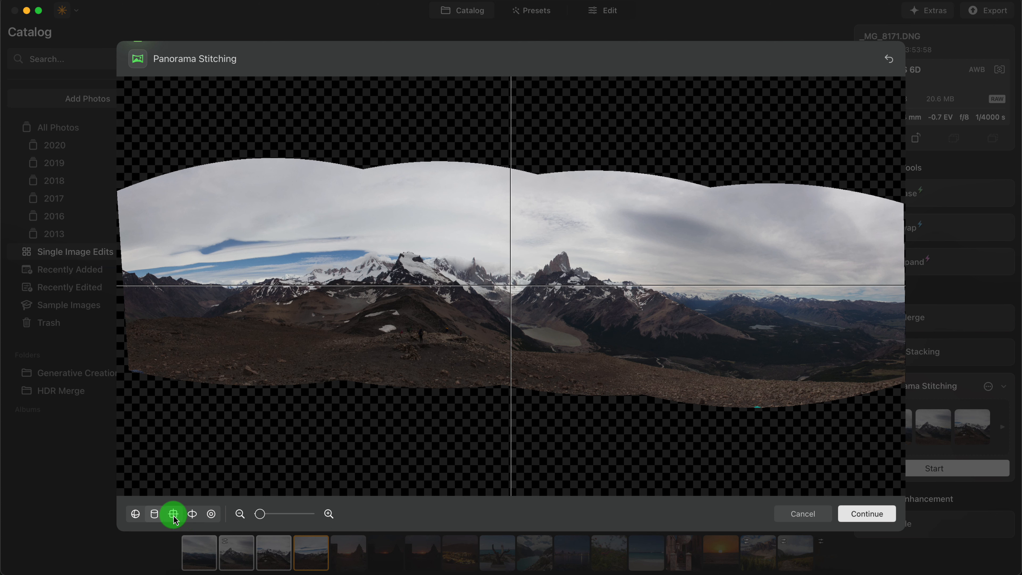
left_click(193, 515)
left_click(212, 516)
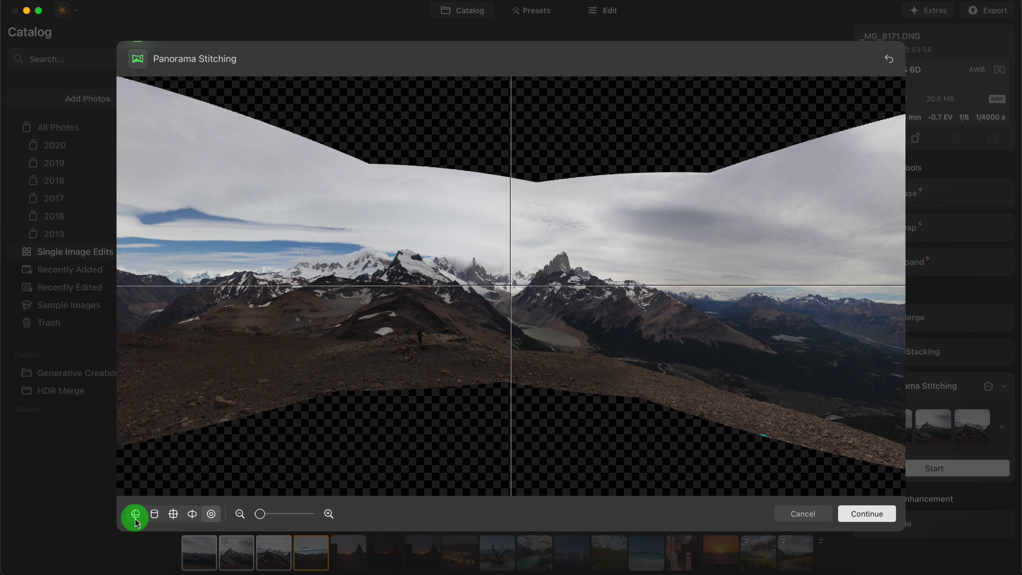
left_click(193, 515)
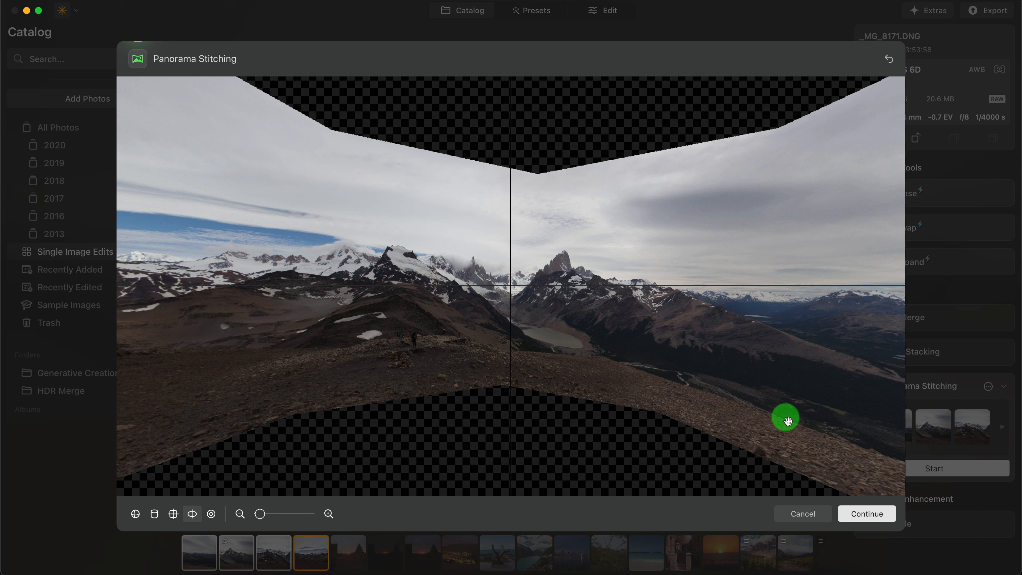
left_click(211, 518)
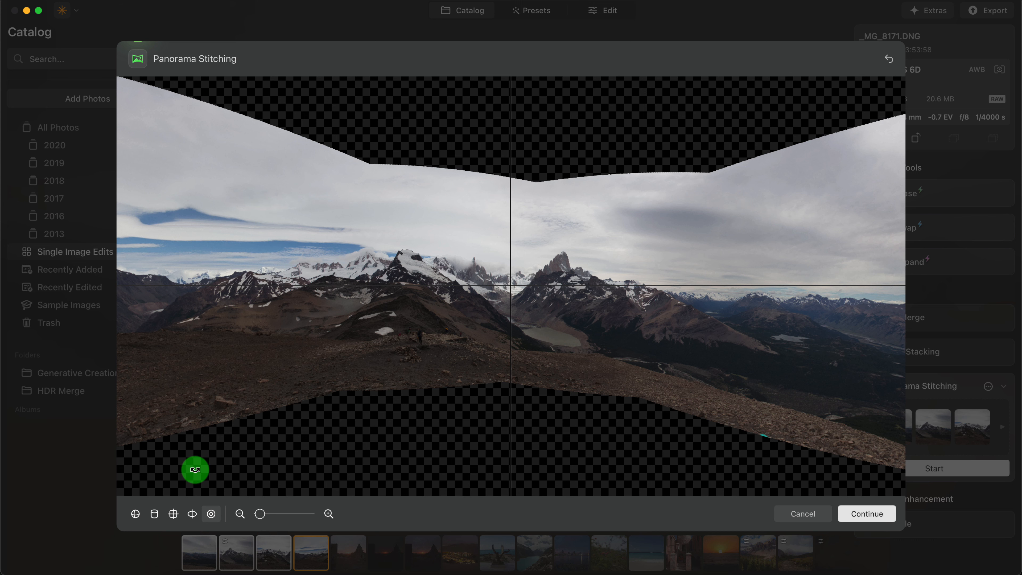
- Compare the spherical, cylindrical and Mercator projections again and choose the cylindrical one for the panorama
left_click(134, 516)
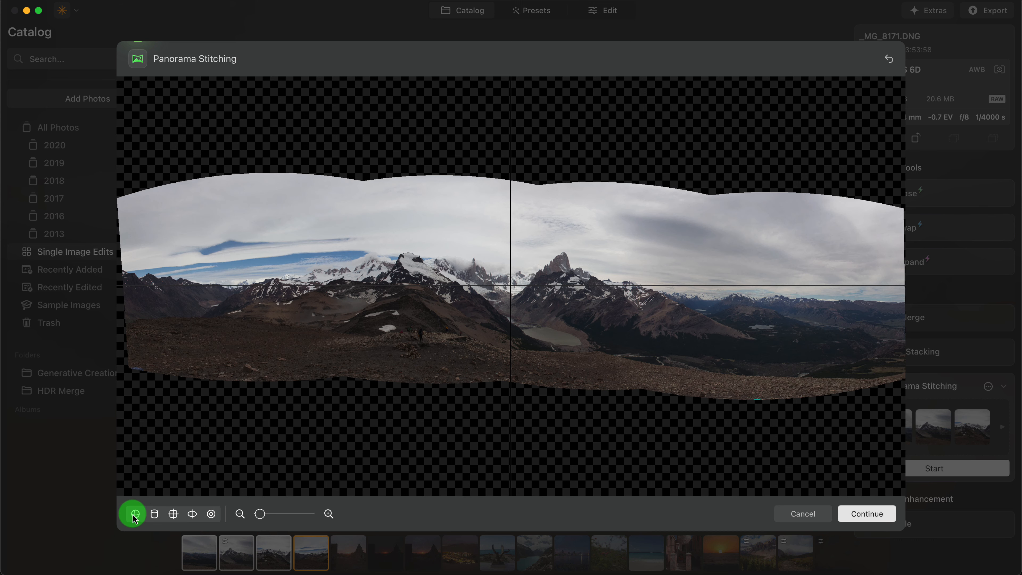
left_click(157, 515)
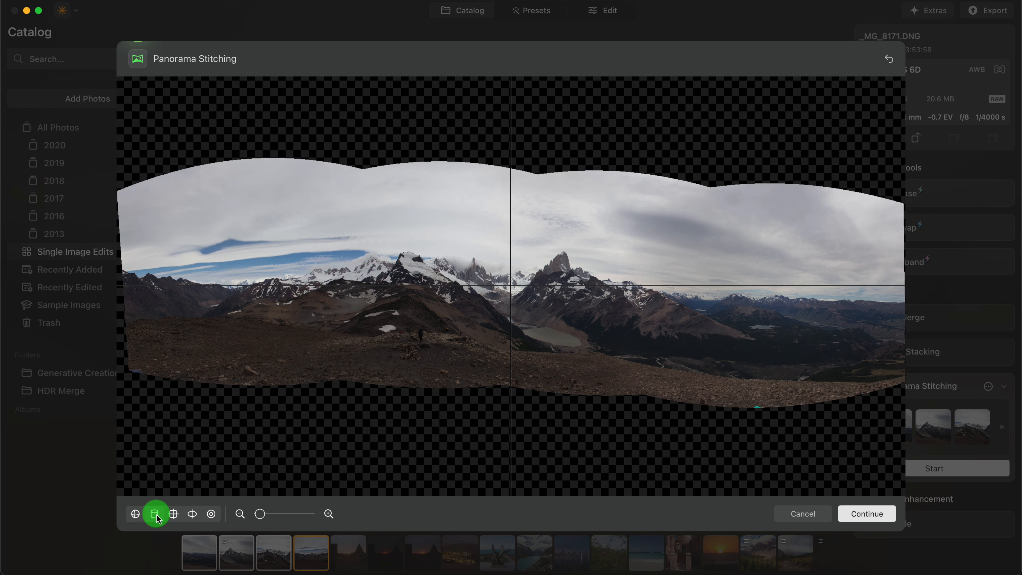
left_click(175, 516)
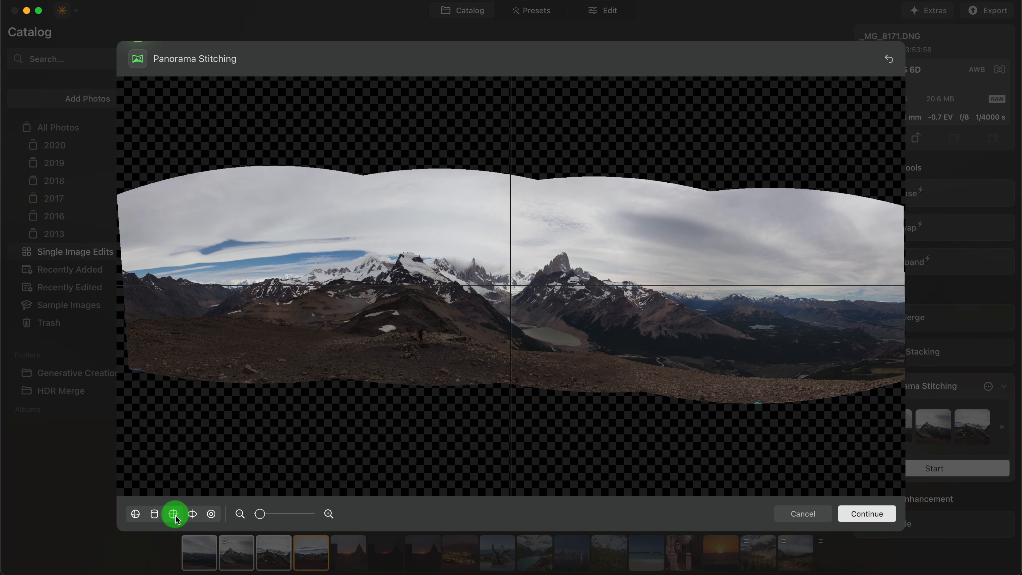
left_click(154, 516)
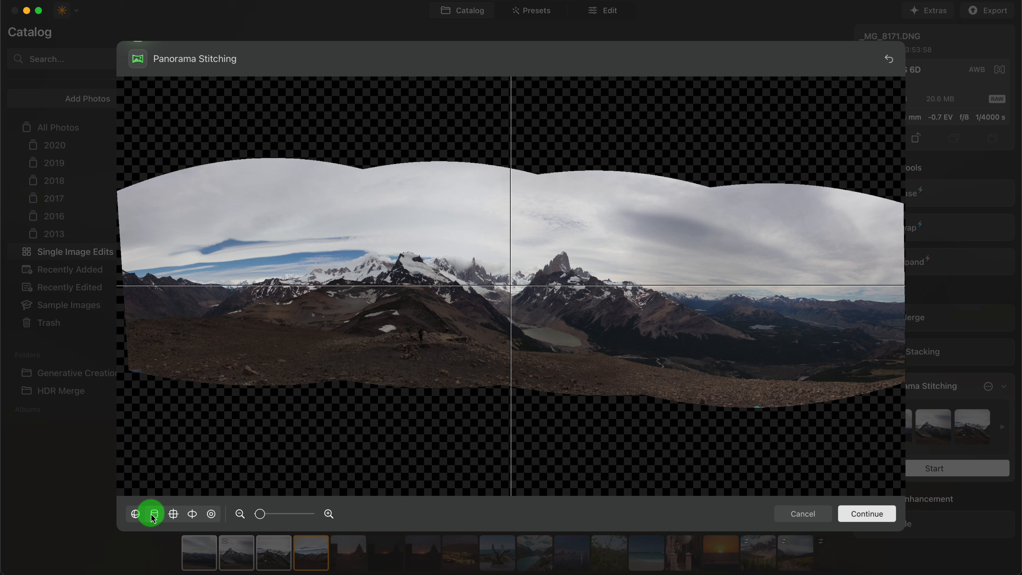
left_click(134, 516)
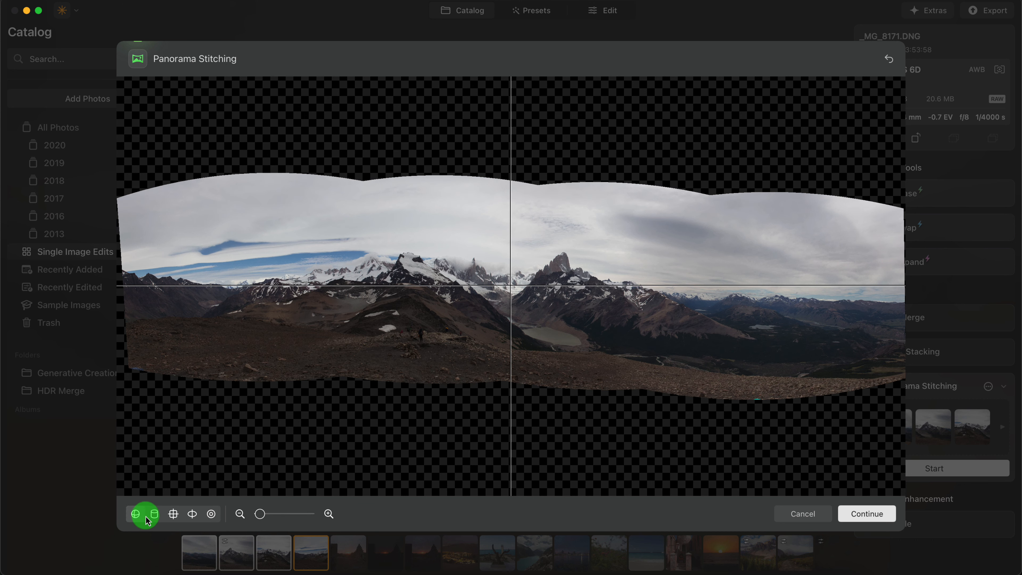
left_click(170, 518)
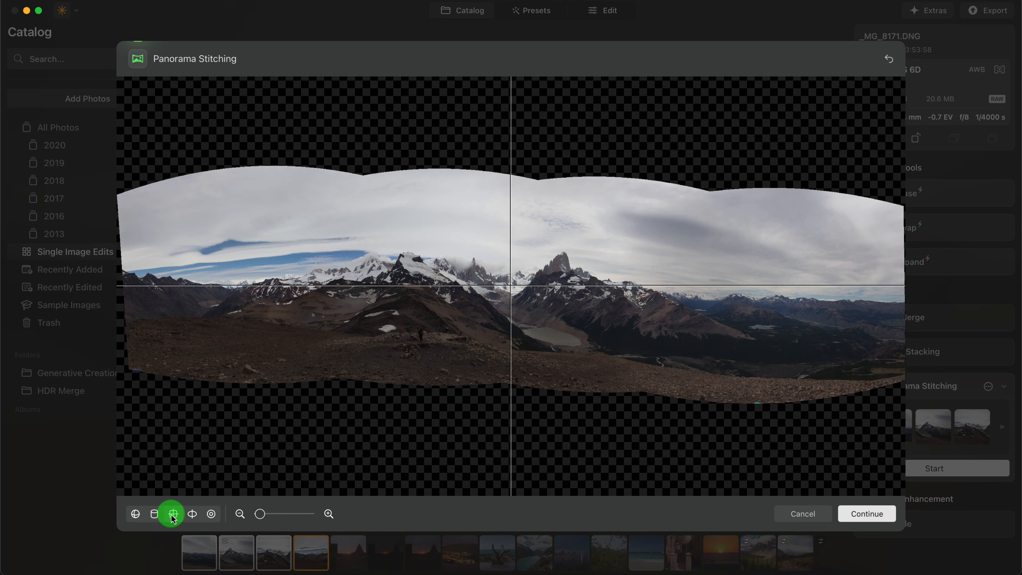
left_click(160, 515)
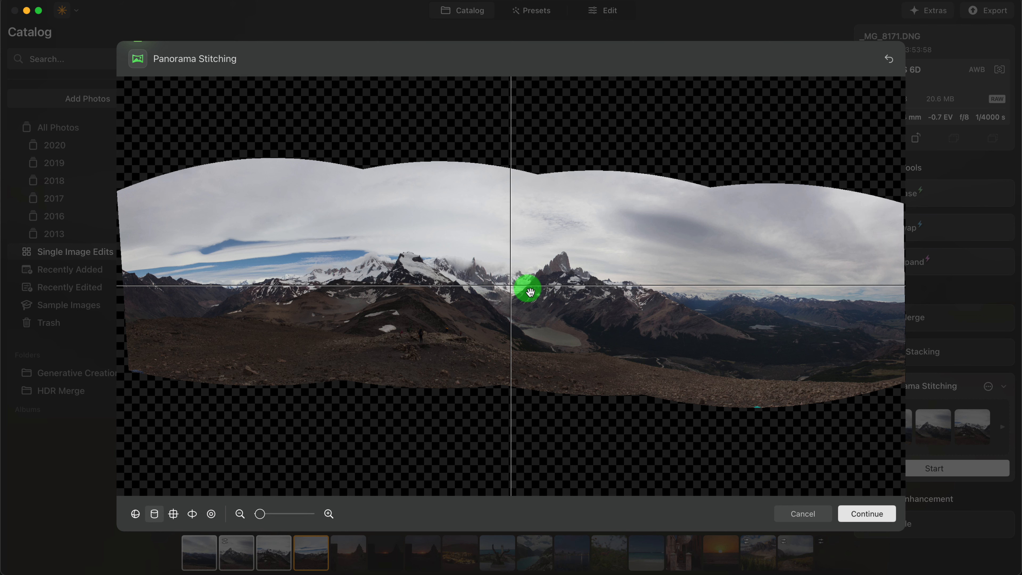
- Reposition and straighten the panorama against the centre guides so the mountain horizon runs level and both ends balance
mouse_move(515, 289)
left_mouse_down()
mouse_move(514, 303)
mouse_move(511, 258)
mouse_move(511, 308)
mouse_move(519, 293)
mouse_move(505, 288)
mouse_move(510, 304)
left_mouse_up()
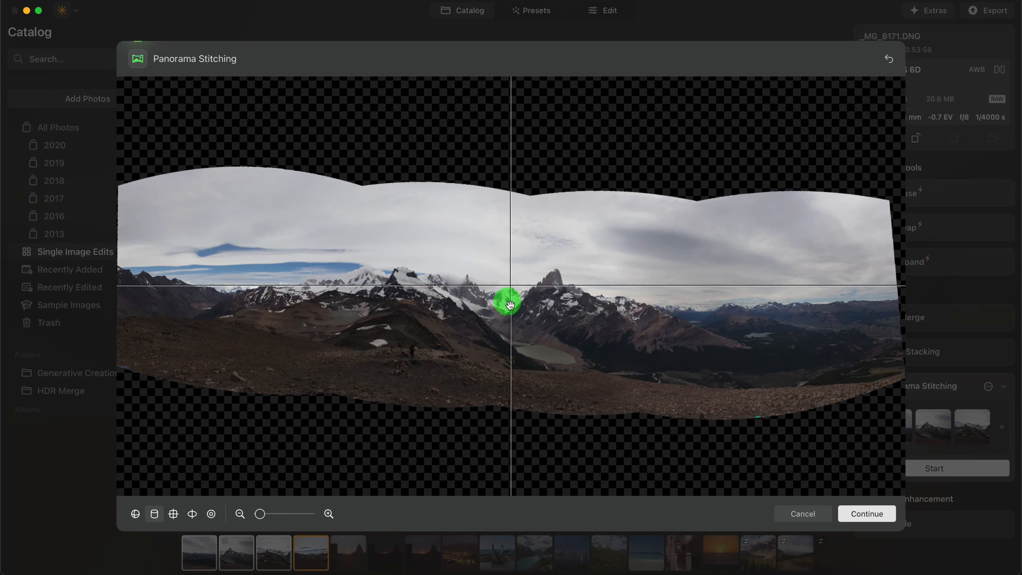
left_click_drag(424, 279, 512, 296)
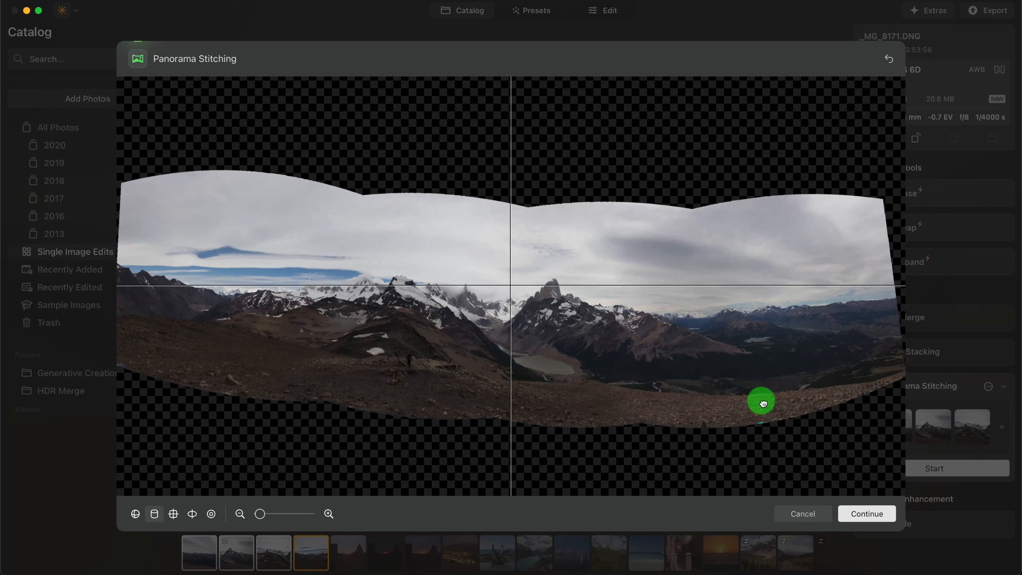
left_click_drag(763, 403, 723, 369)
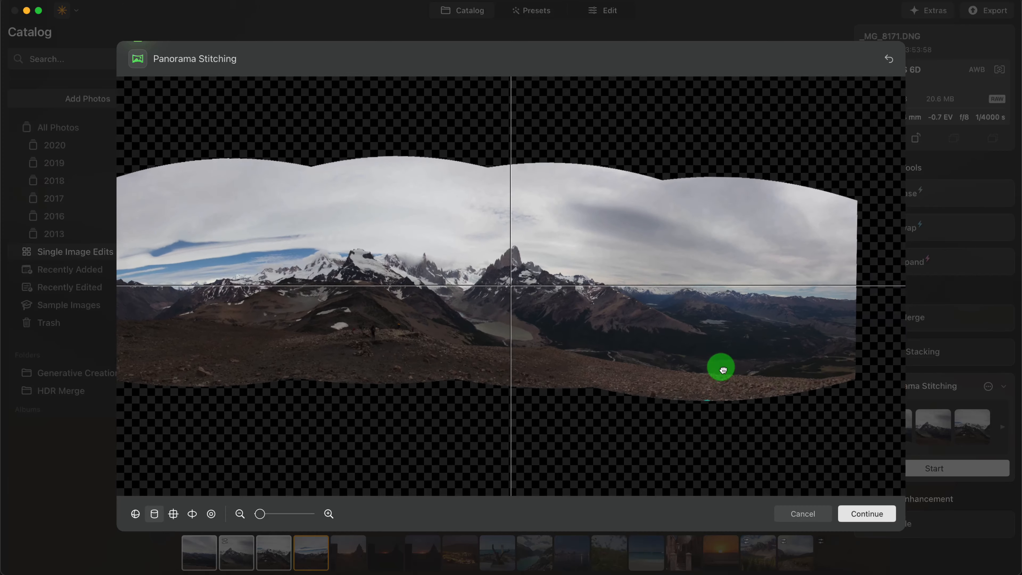
left_click_drag(476, 298, 506, 306)
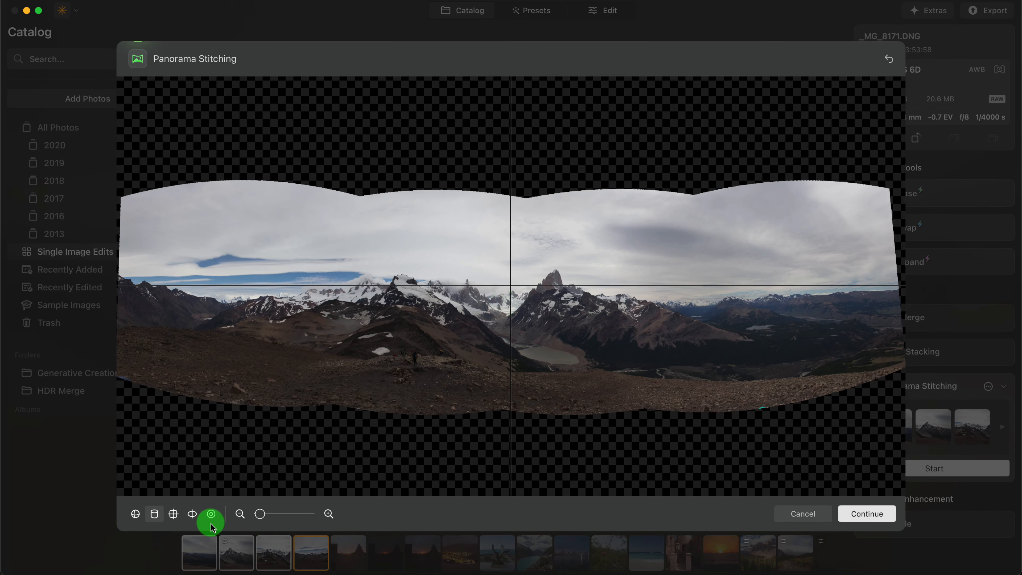
left_click(135, 515)
left_click(172, 514)
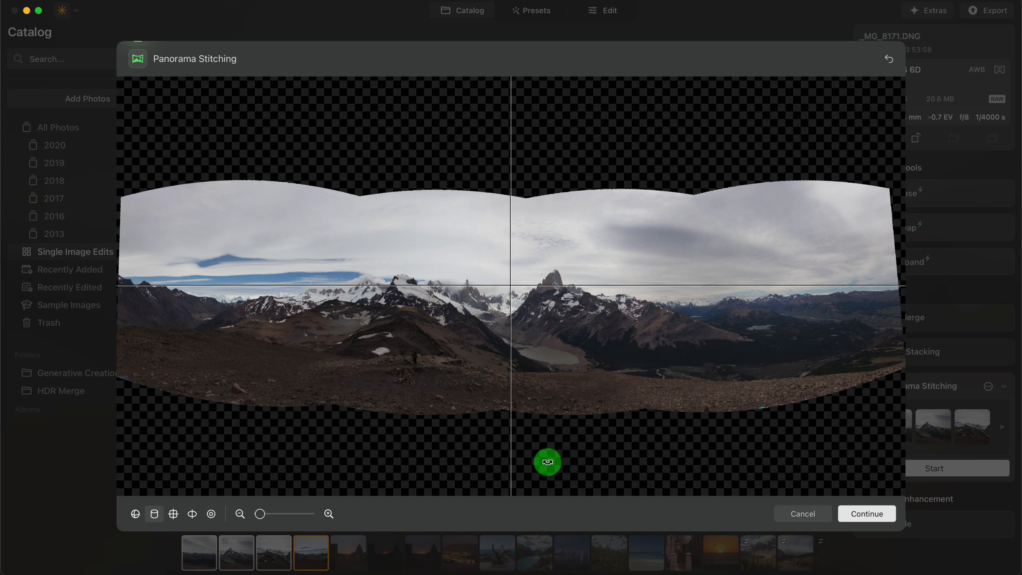
left_click_drag(510, 293, 510, 302)
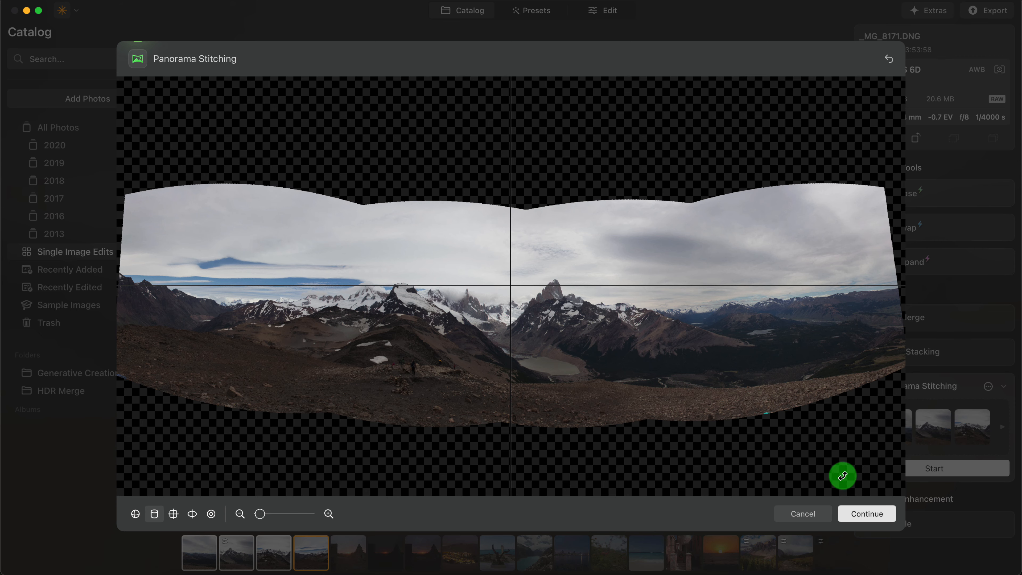
- Crop the aligned panorama to the proposed frame without its uneven edges and save the stitched image
left_click(866, 513)
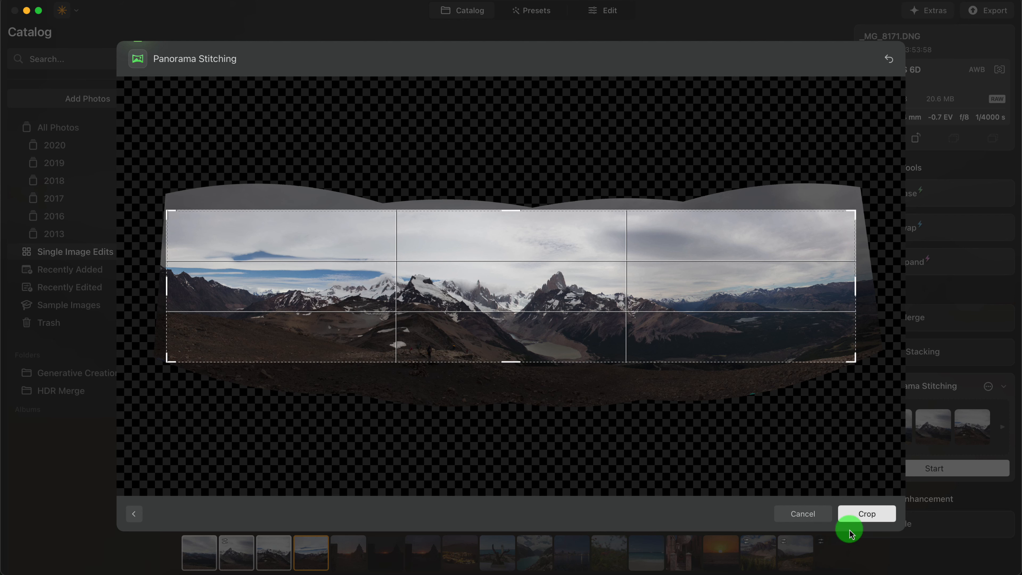
left_click(876, 518)
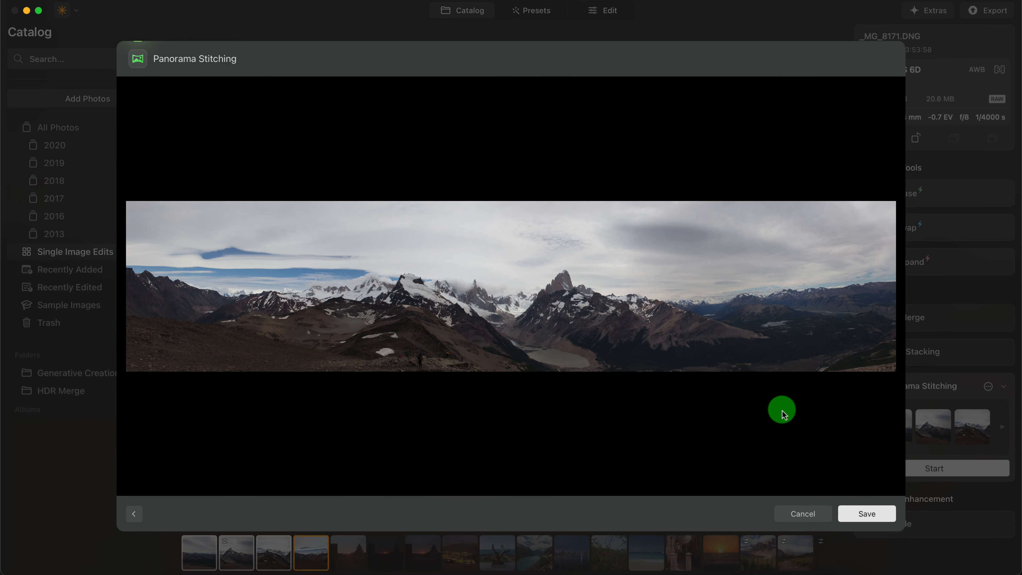
left_click(867, 508)
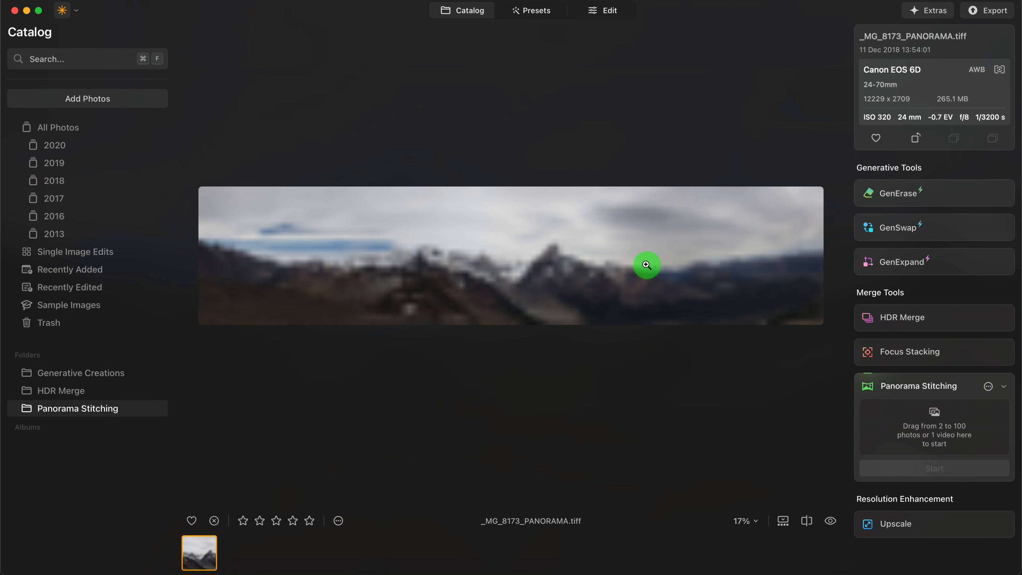
left_click(513, 285)
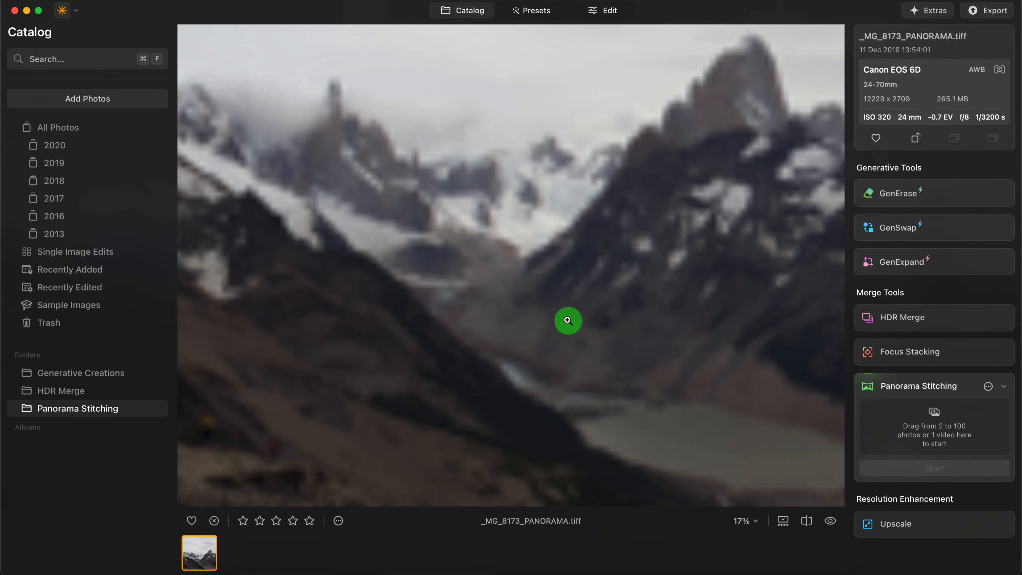
left_click(567, 321)
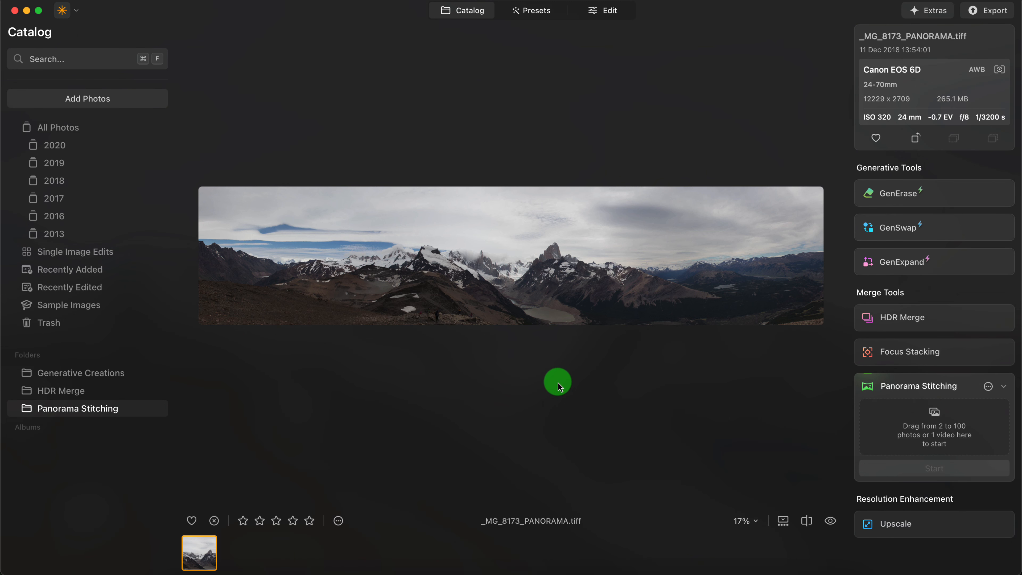
- Open the source photo _MG_8171 from the full photo collection and compare it with the stitched _MG_8173_PANORAMA
left_click(462, 14)
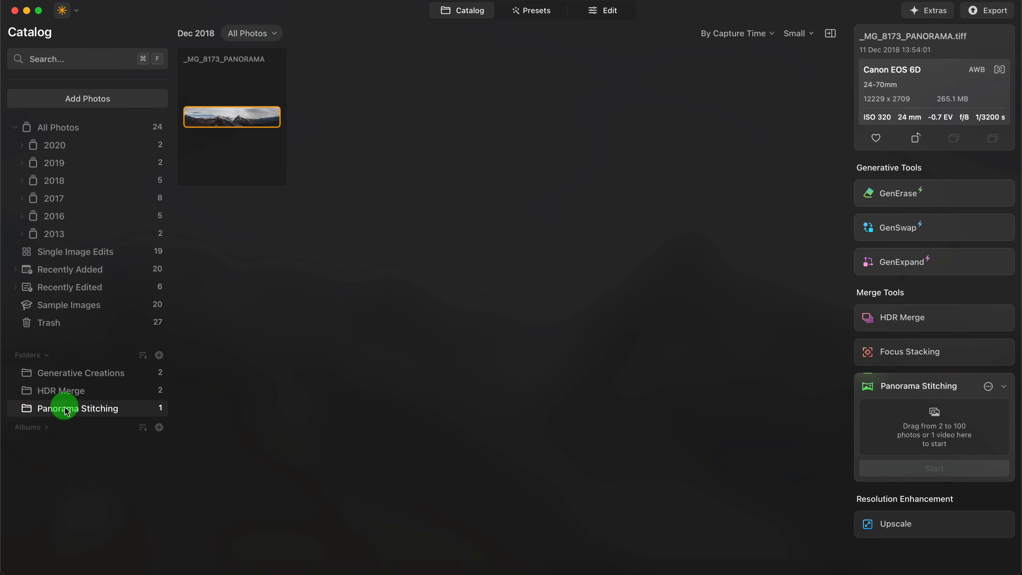
left_click(75, 127)
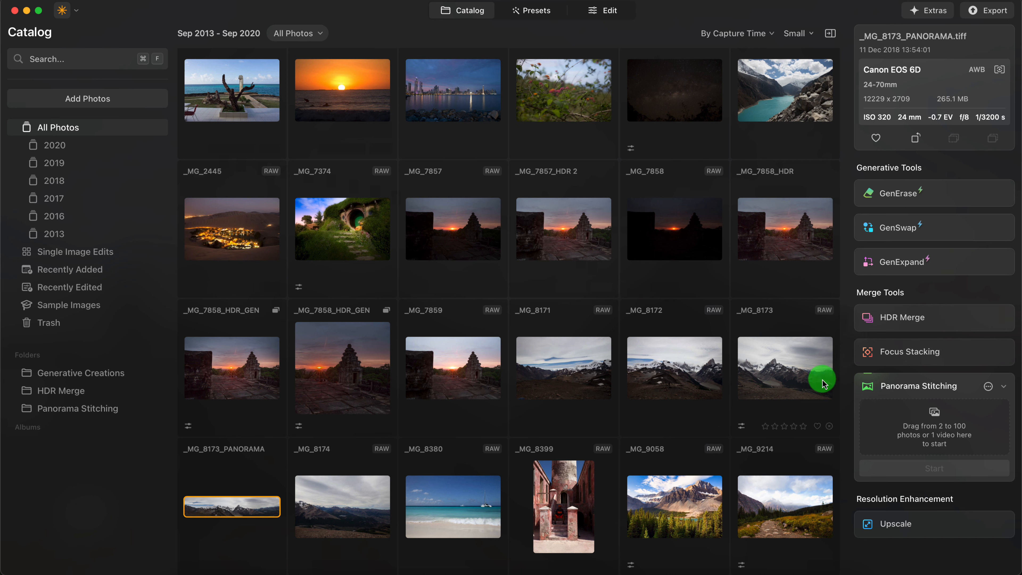
left_click(572, 374)
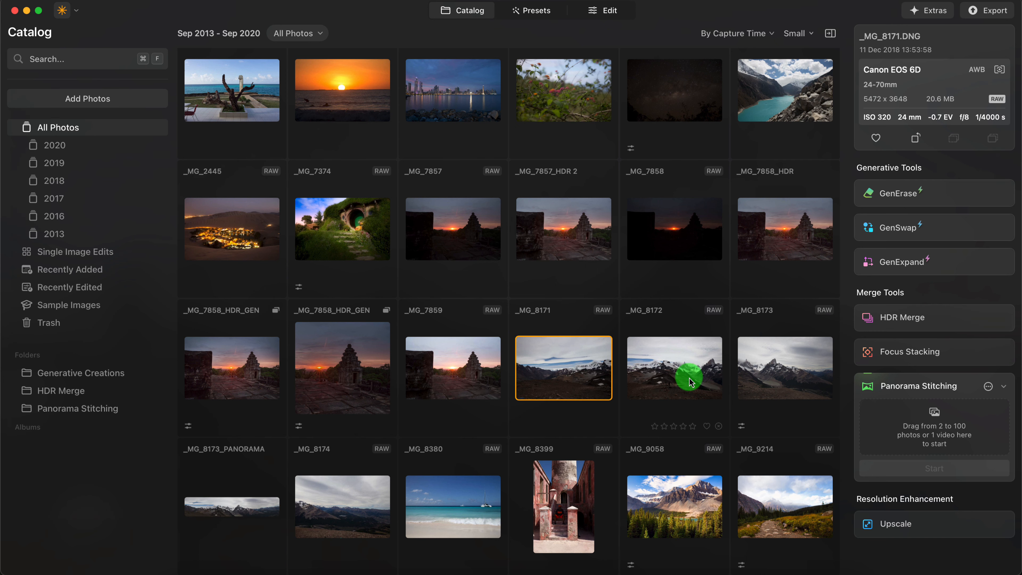
double_click(568, 375)
left_click(639, 555)
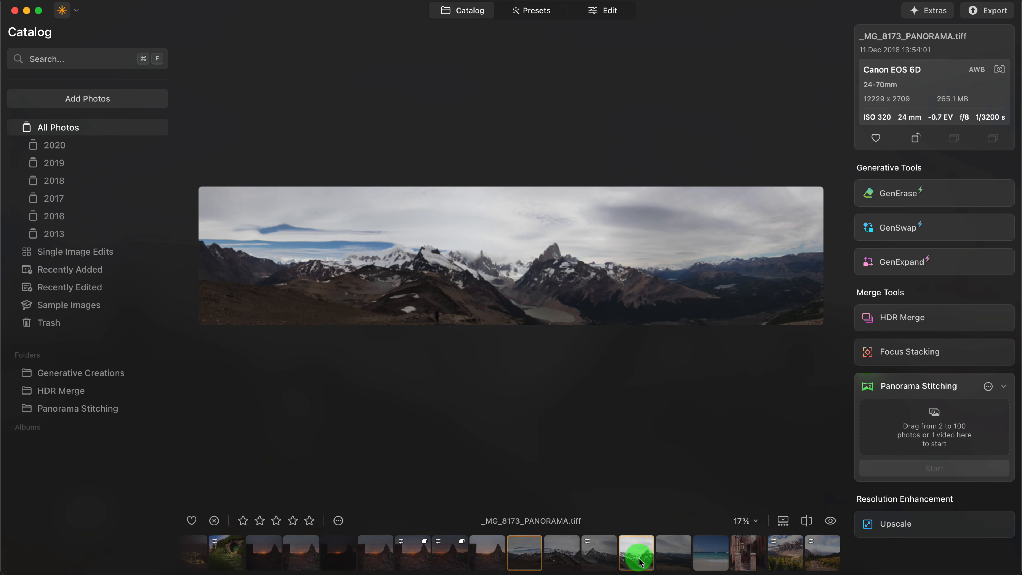
left_click(561, 557)
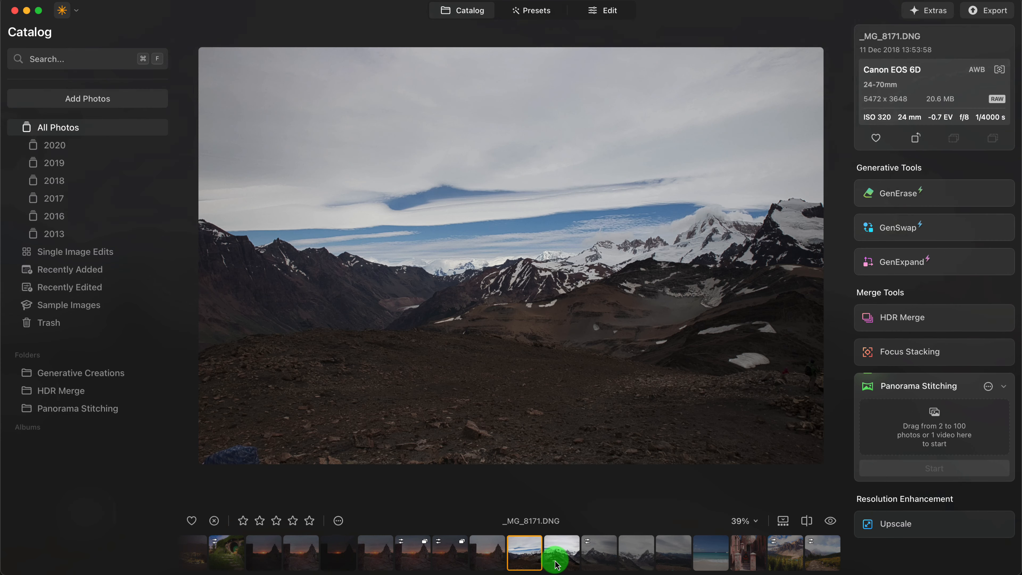
left_click(630, 565)
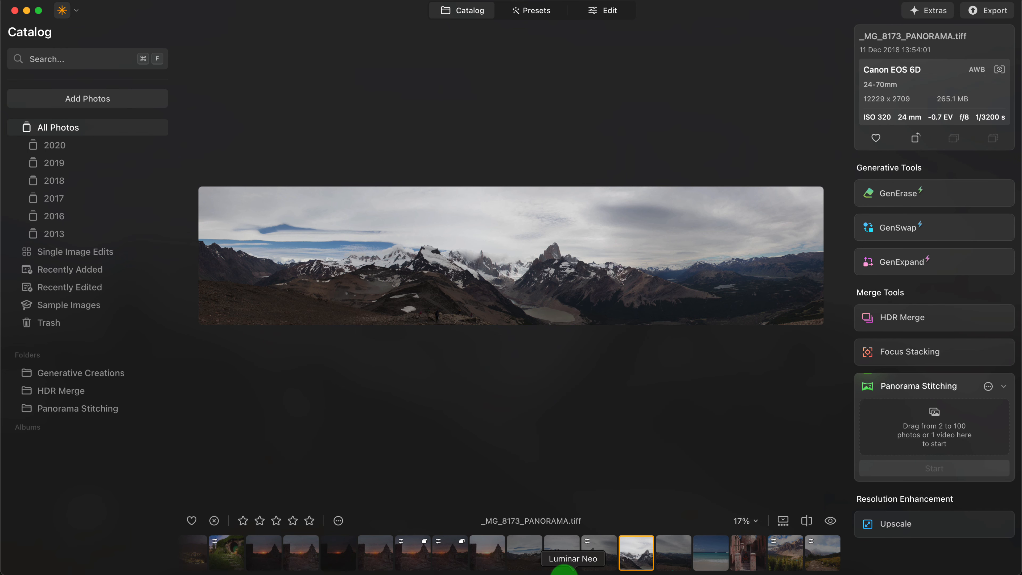
- Select the photos _MG_8171, _MG_8172, _MG_8173 and _MG_8174 and load them into Panorama Stitching
left_click(522, 556)
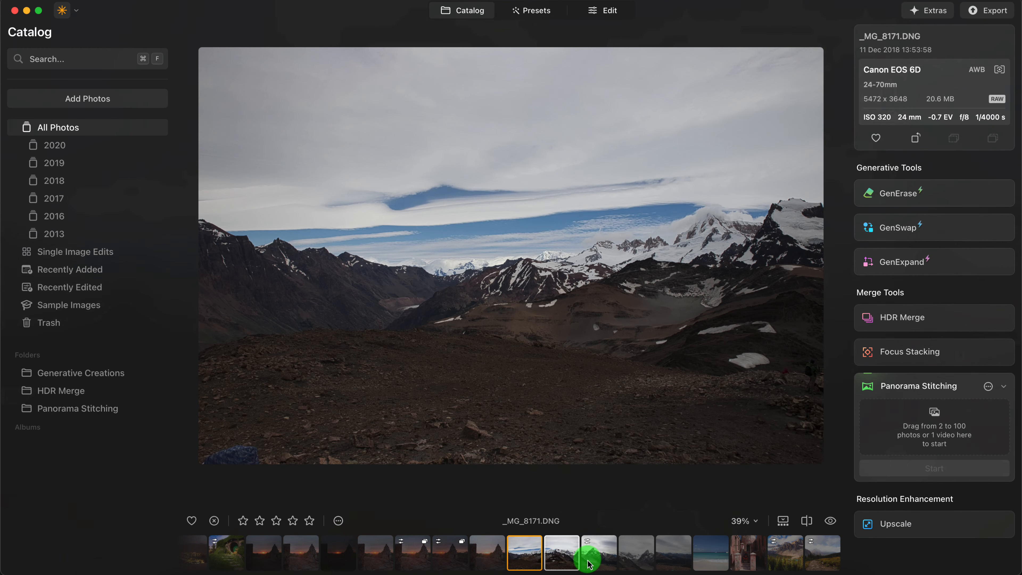
left_click(644, 560)
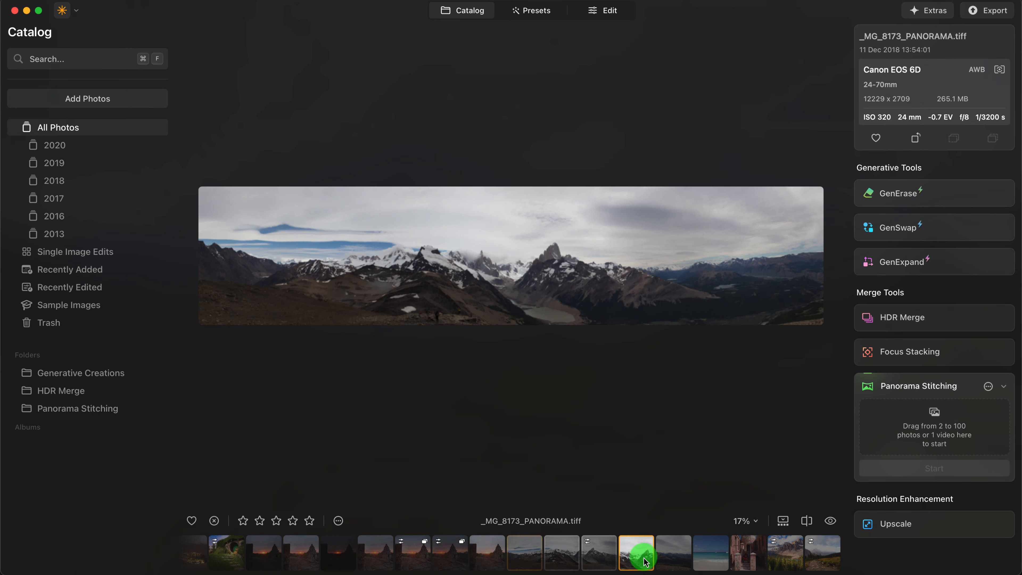
left_click(673, 557)
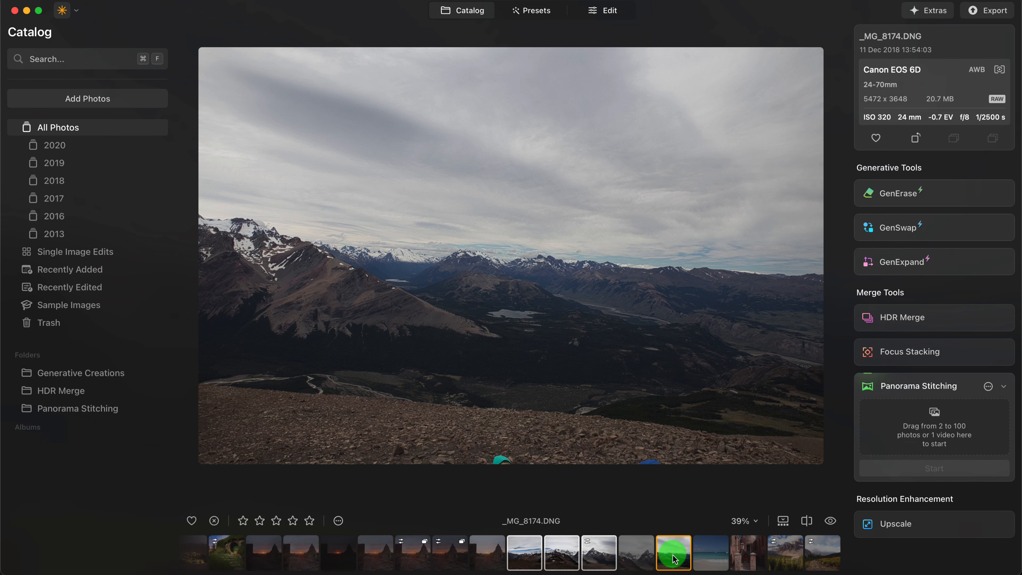
left_click_drag(674, 559, 897, 425)
- Check the lens correction settings for panorama stitching and stitch the four loaded photos
left_click(988, 386)
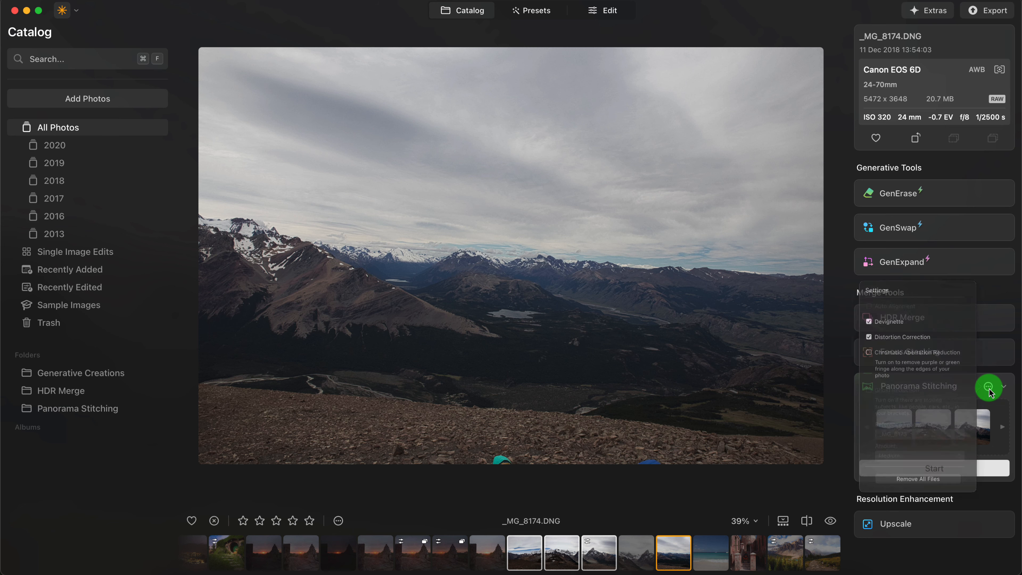
left_click(989, 387)
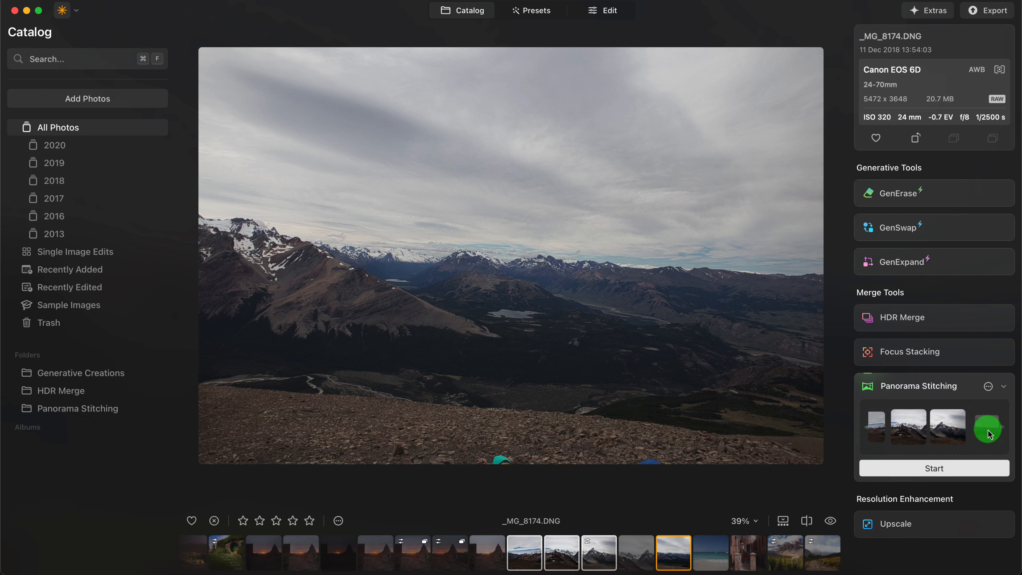
left_click(938, 469)
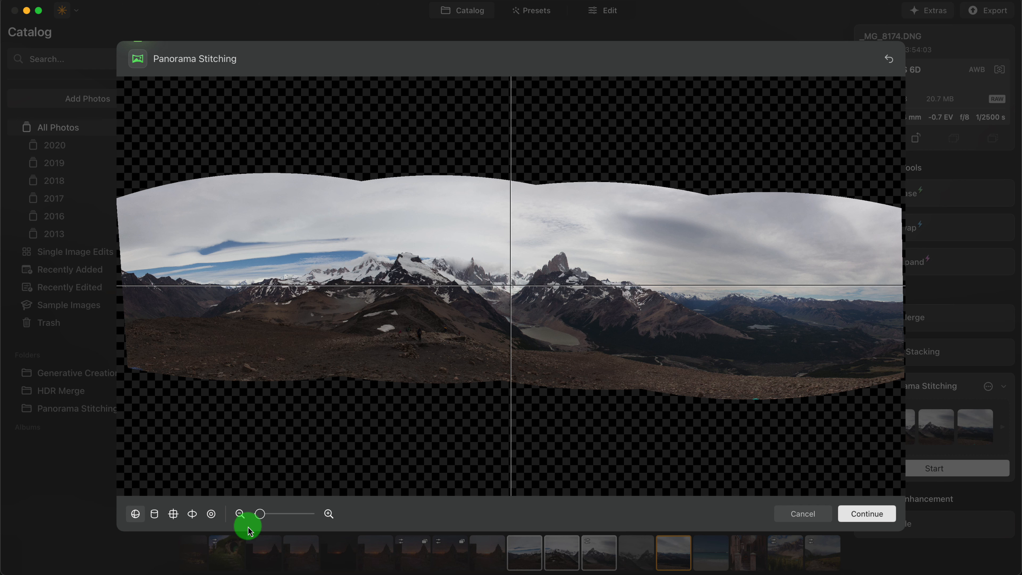
- Choose the cylindrical projection, align the mountain horizon with the centre guides and continue to cropping
left_click(154, 513)
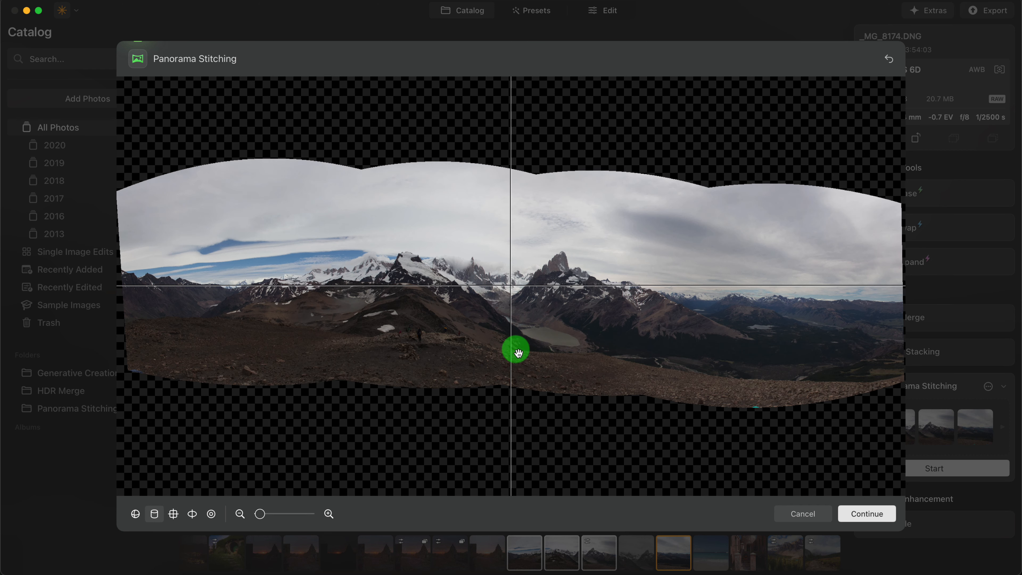
mouse_move(517, 364)
left_mouse_down()
mouse_move(518, 381)
mouse_move(514, 360)
left_mouse_up()
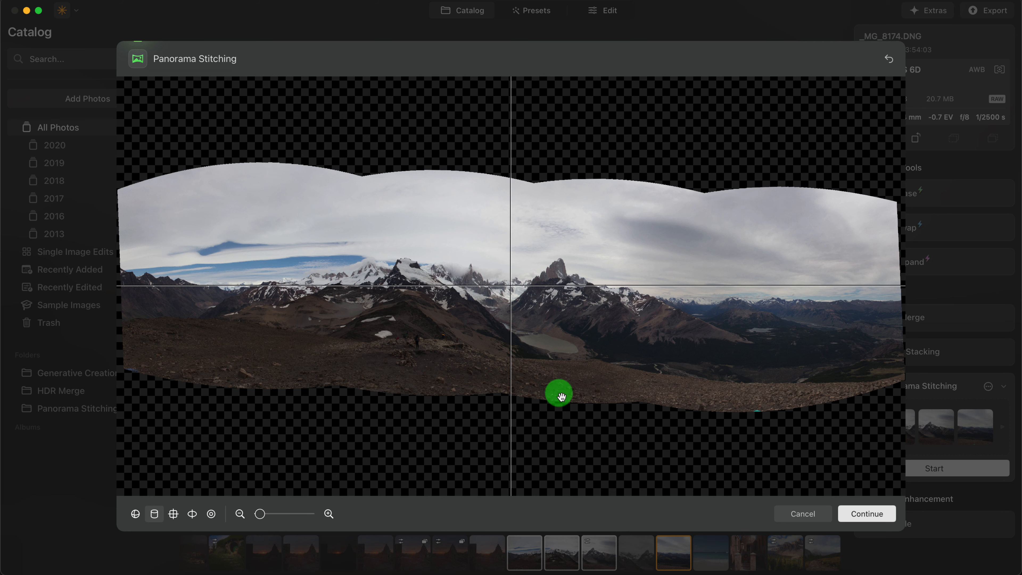
left_click_drag(561, 342, 560, 361)
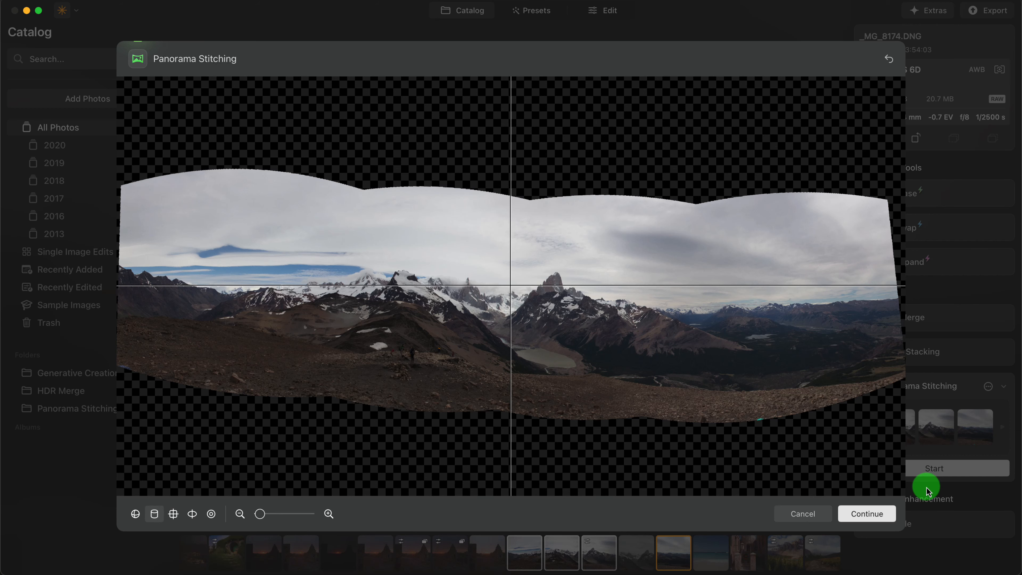
left_click(877, 514)
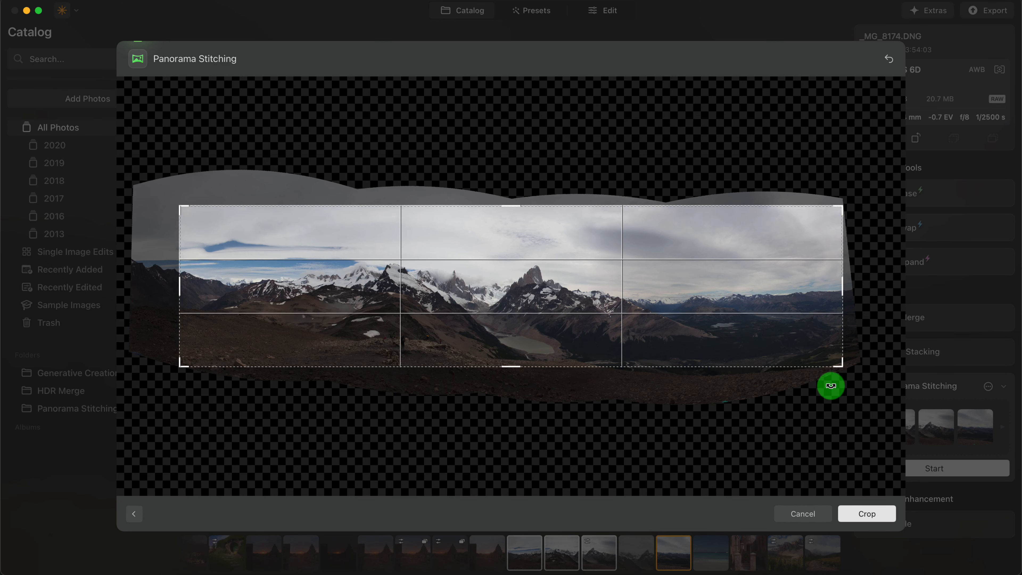
- Crop the panorama tighter around the central peaks and lake to about 7556 x 2997 pixels, excluding transparent edges, and save it
left_click_drag(843, 366, 739, 388)
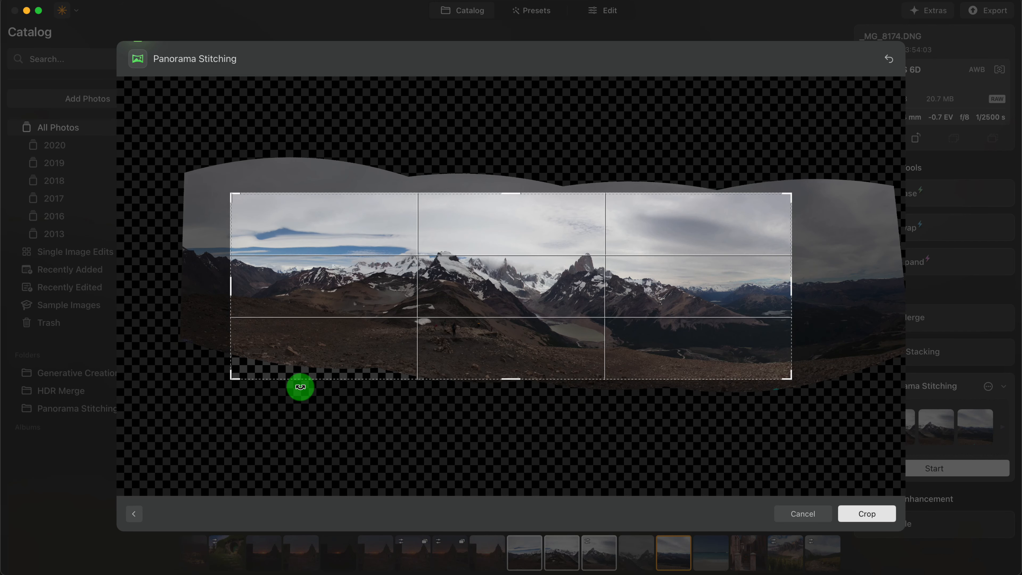
left_click_drag(236, 378, 273, 355)
left_click_drag(516, 368, 515, 366)
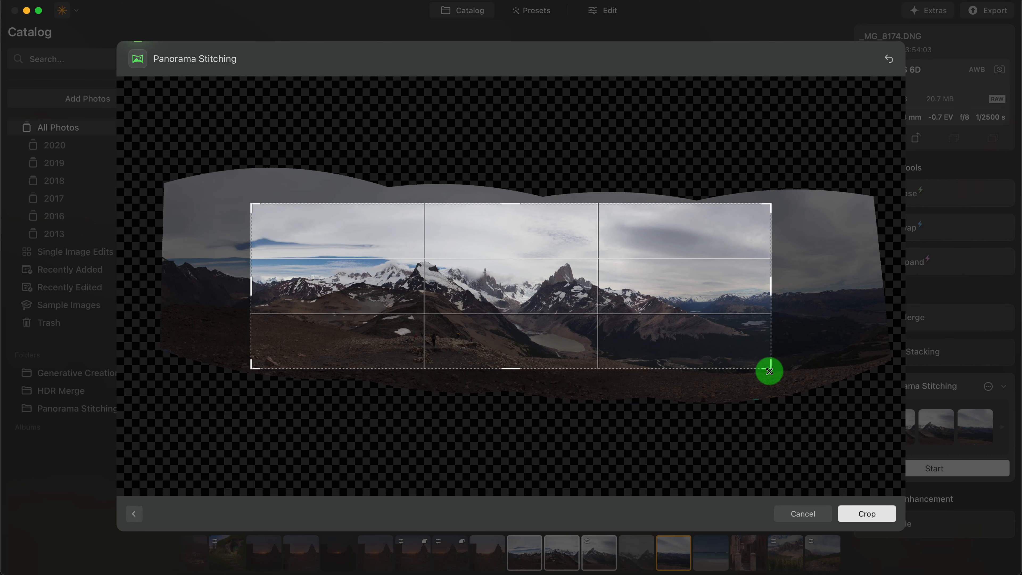
left_click_drag(769, 370, 756, 376)
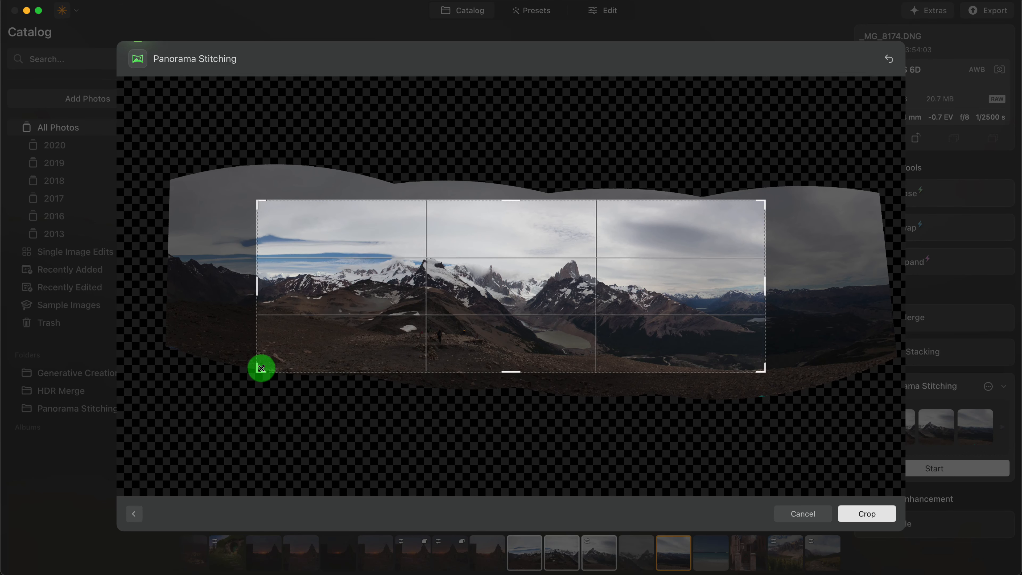
left_click_drag(261, 368, 322, 365)
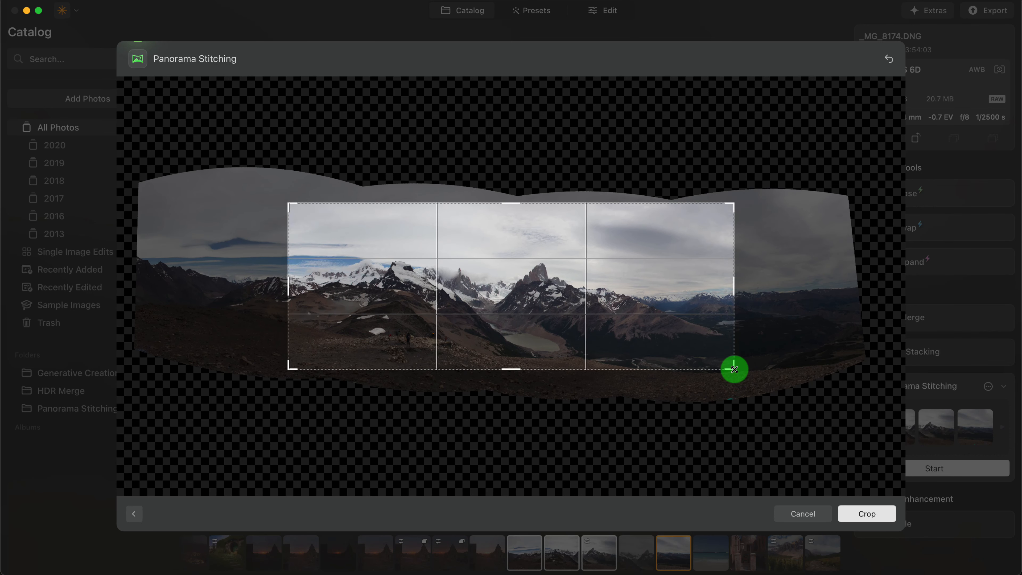
left_click_drag(734, 369, 719, 374)
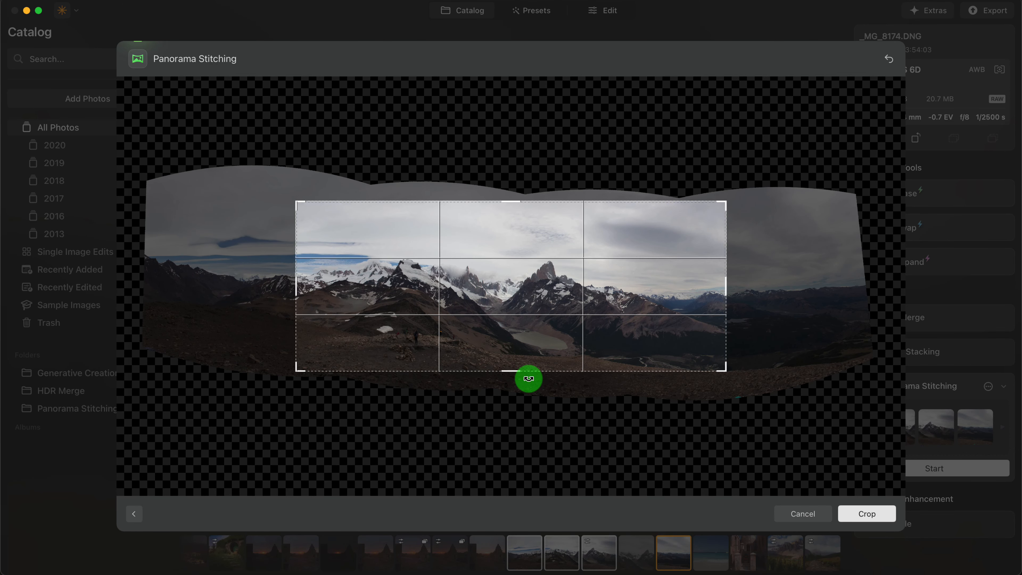
left_click(892, 518)
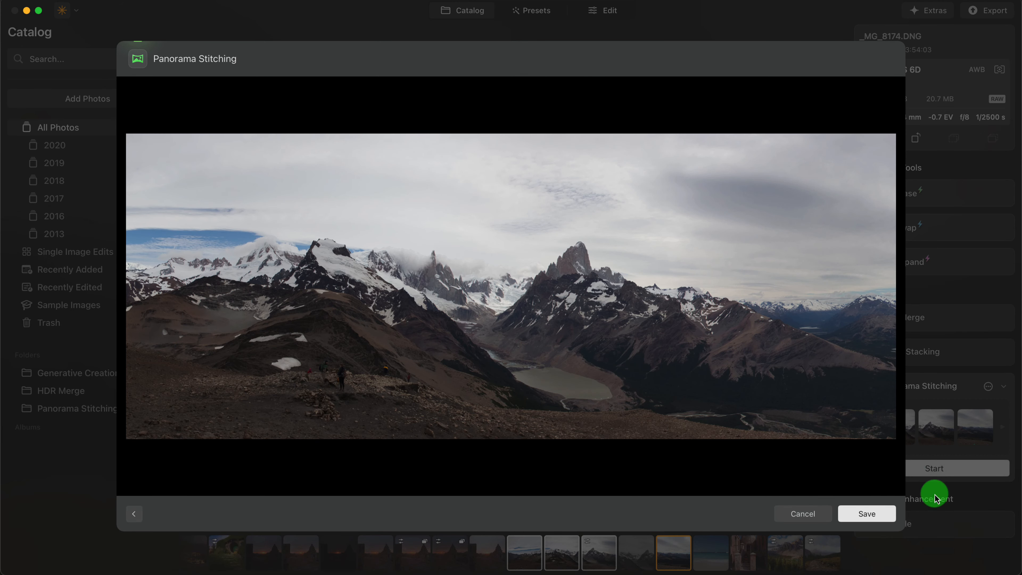
left_click(865, 514)
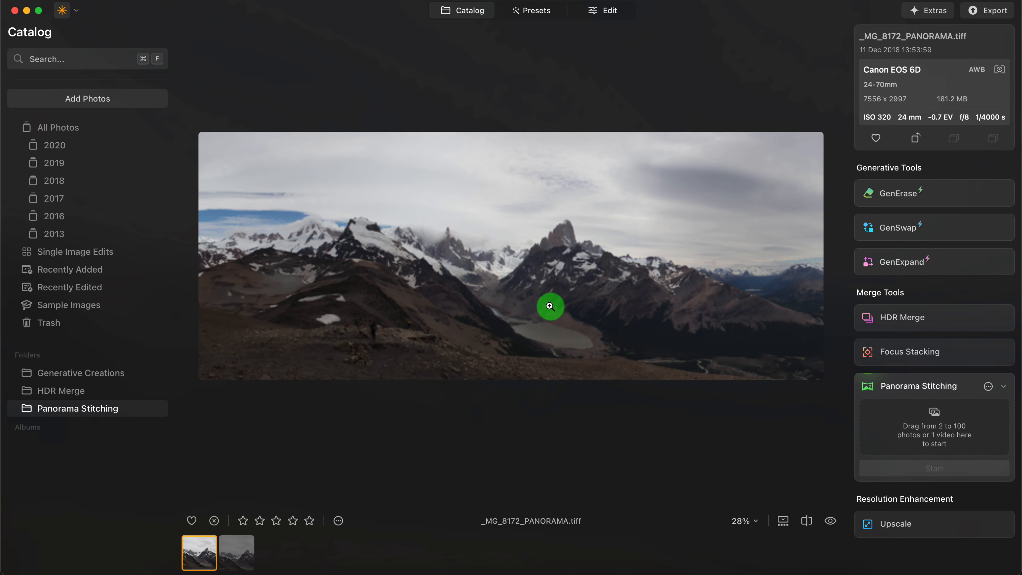
- Compare the two saved panoramas and open the Easy Landscapes preset collection for _MG_8172_PANORAMA
left_click(243, 555)
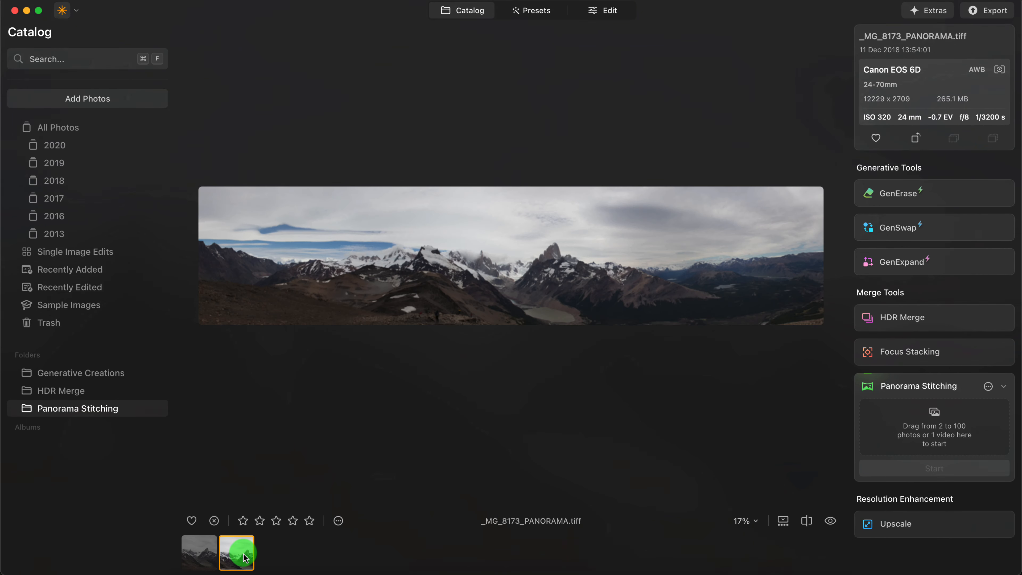
left_click(189, 552)
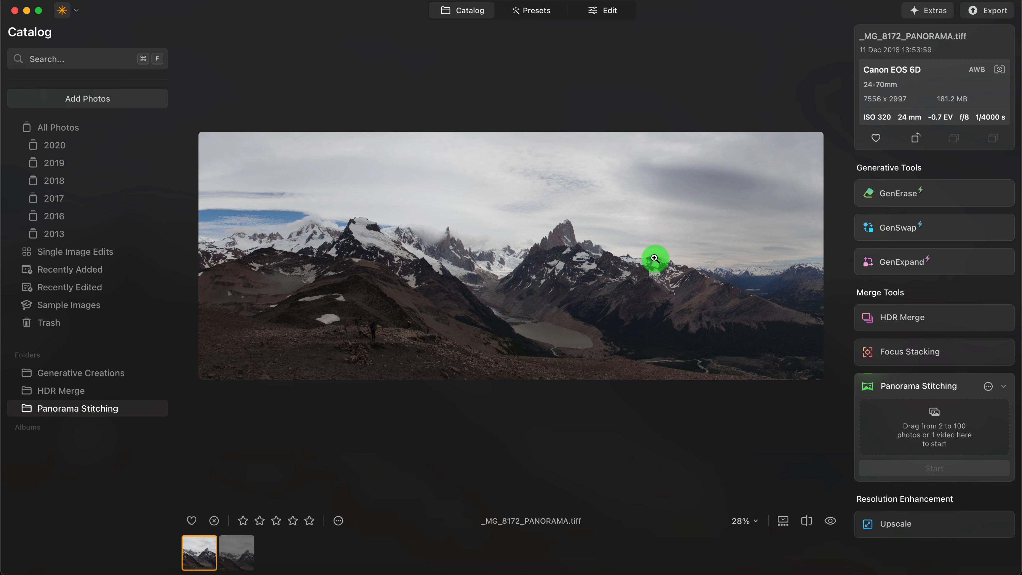
left_click(601, 14)
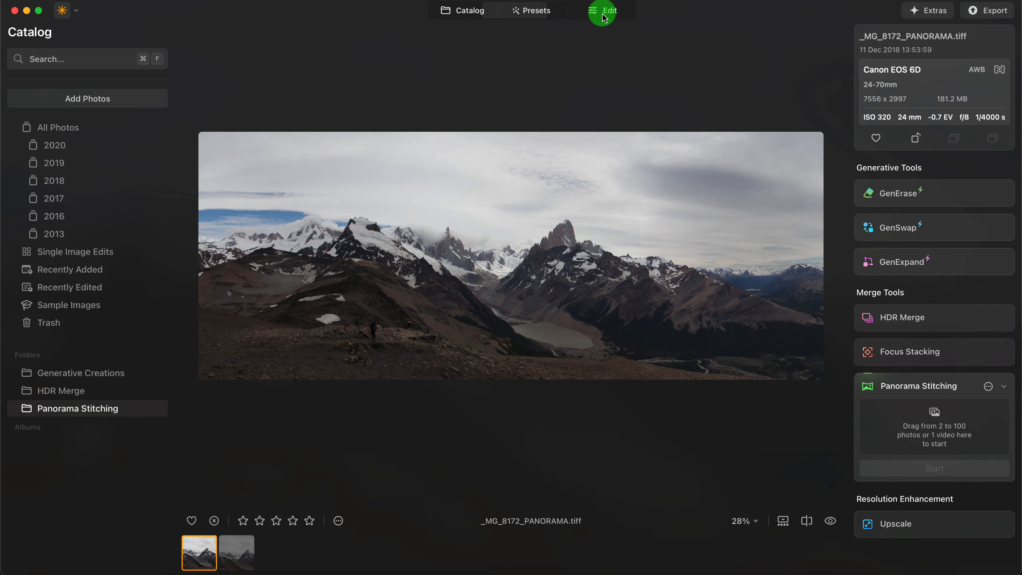
left_click(532, 12)
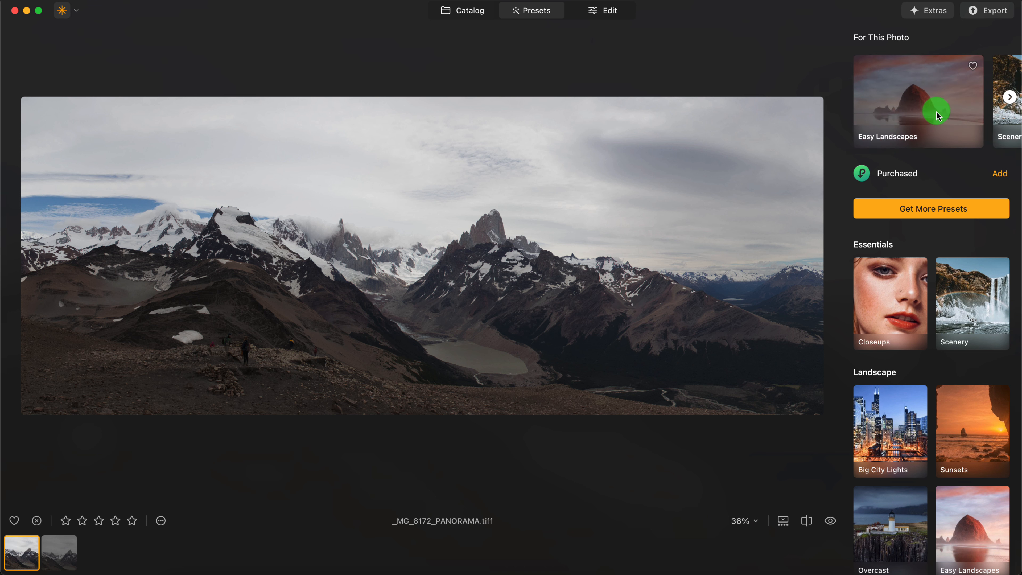
left_click(926, 111)
- Apply the Long Exposure preset at strength 100 and compare the panorama before and after
left_click(885, 183)
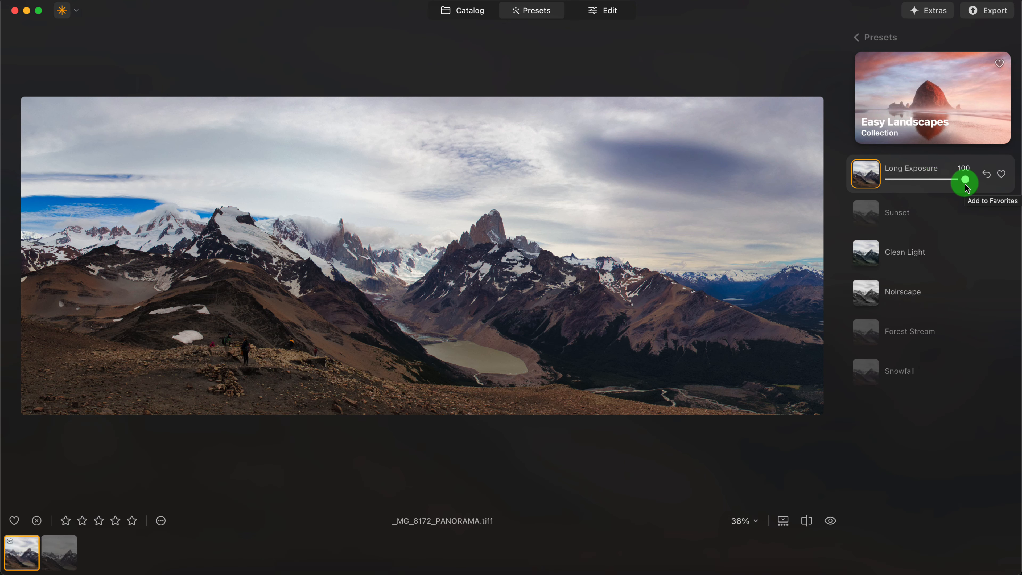
mouse_move(965, 184)
left_mouse_down()
mouse_move(862, 176)
mouse_move(965, 183)
left_mouse_up()
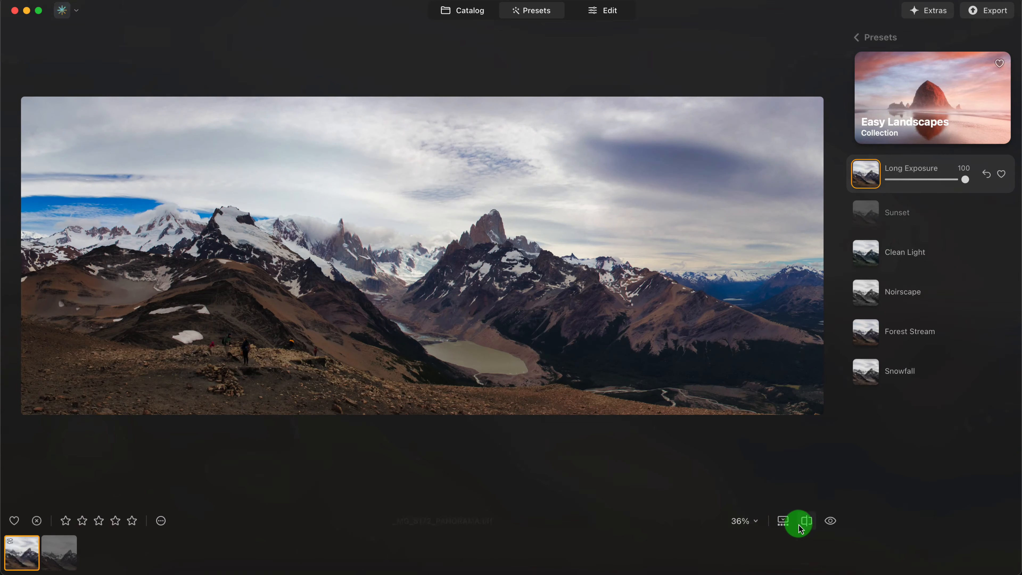
left_click(830, 520)
left_click(830, 521)
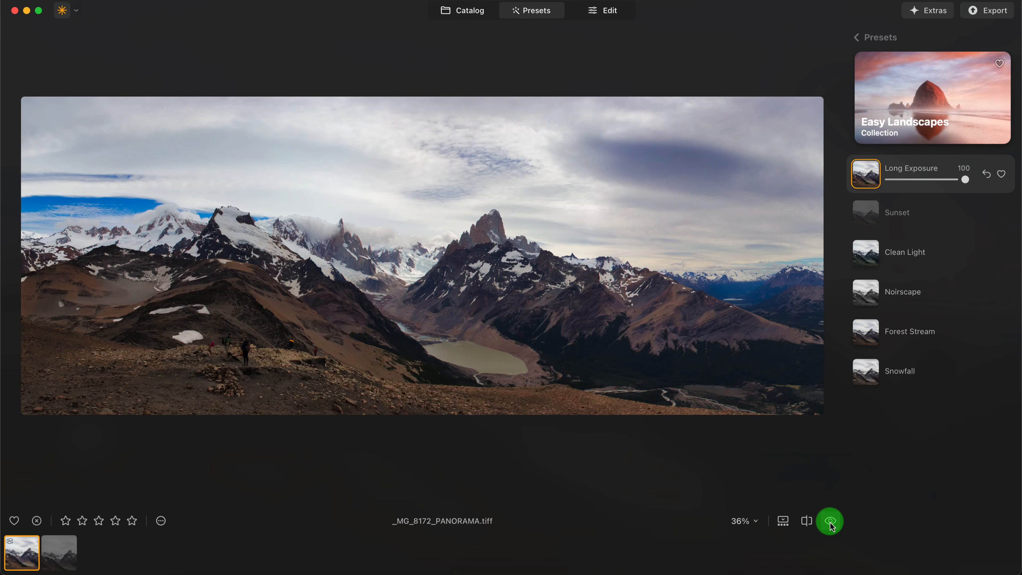
- Try the Clean Light, Forest Stream and Long Exposure presets on the panorama and settle on Forest Stream
left_click(919, 268)
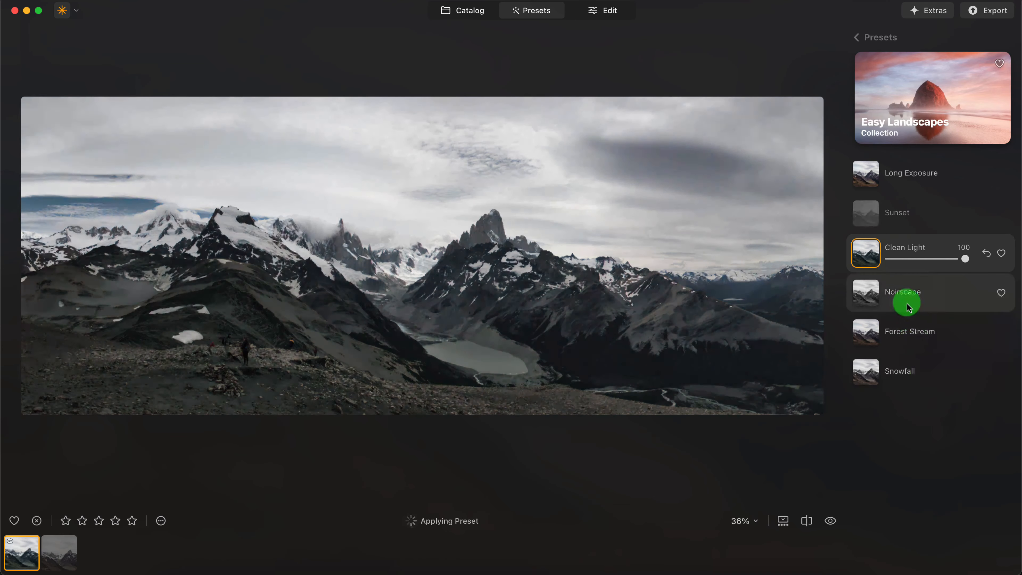
left_click(913, 332)
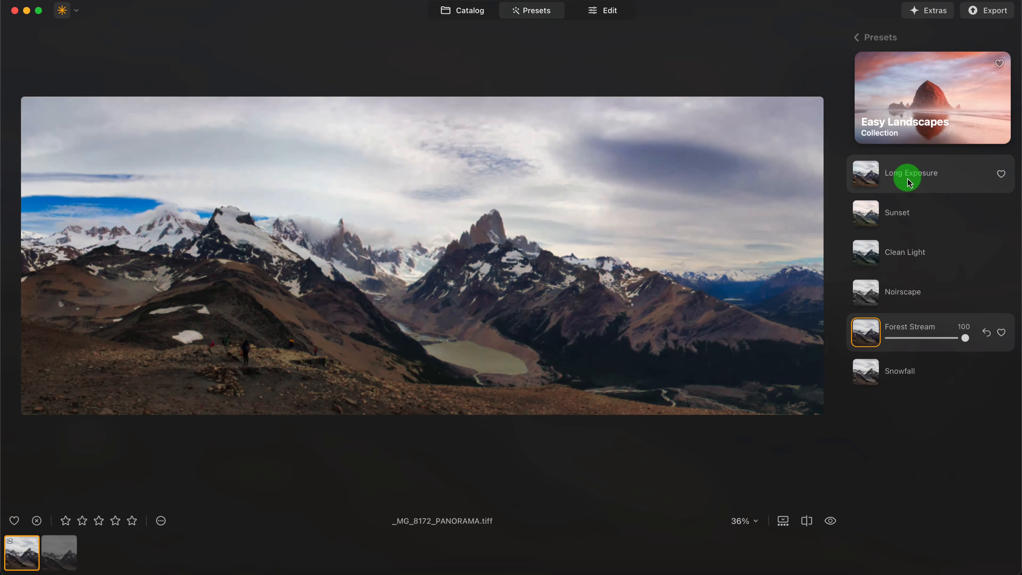
left_click(910, 182)
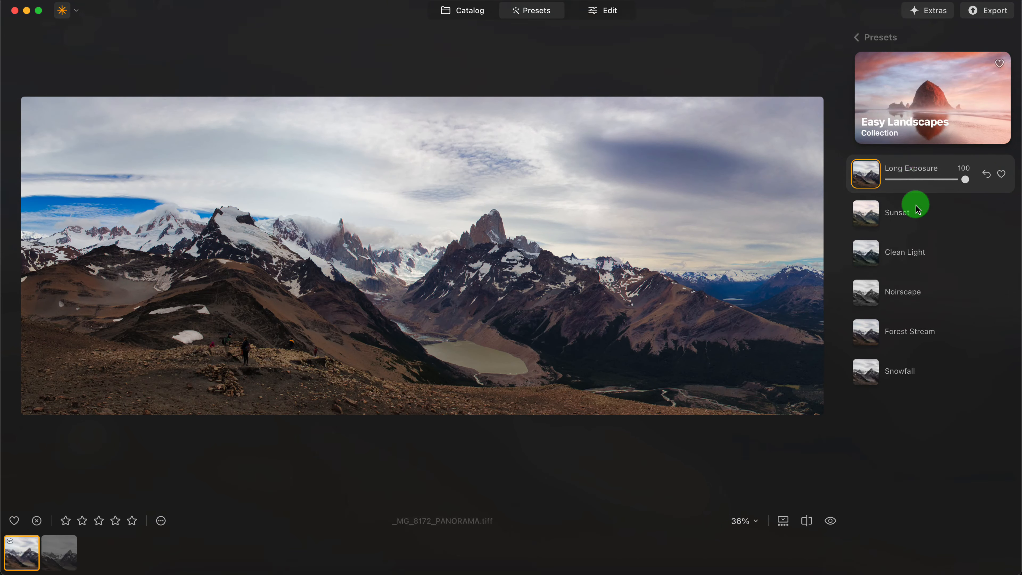
left_click(910, 345)
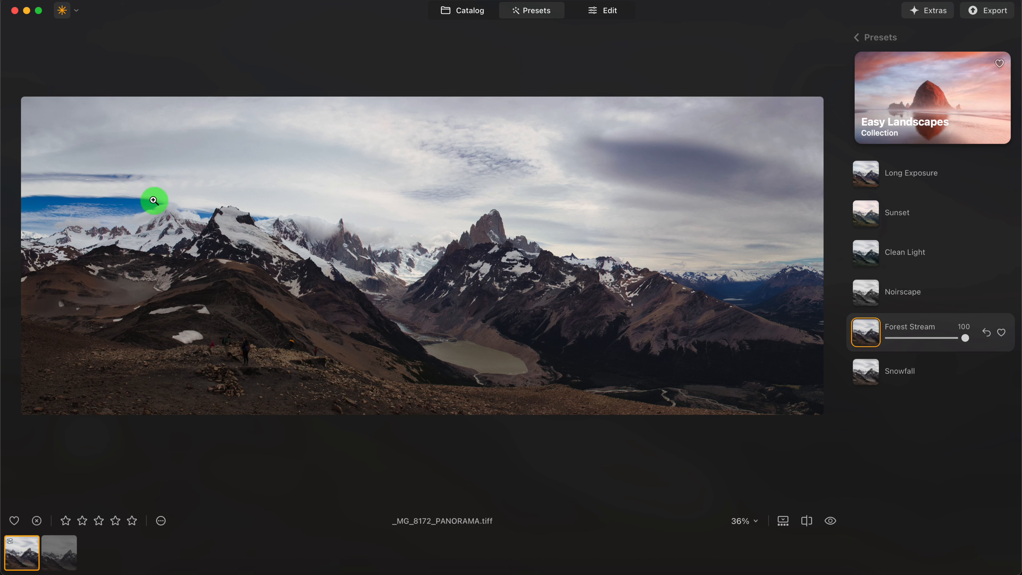
- Return to the catalog and show all photos
left_click(446, 14)
left_click(76, 129)
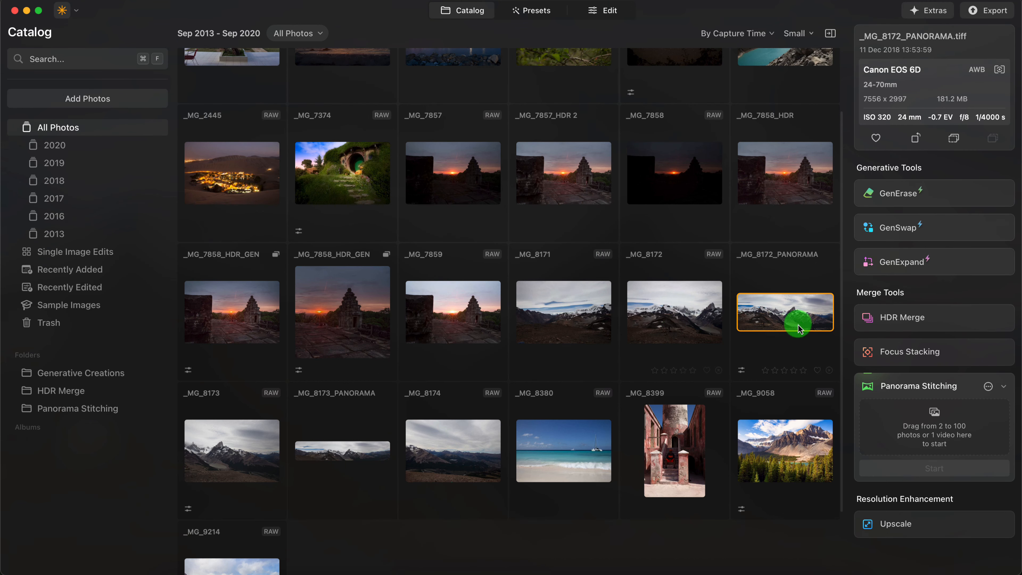
- Review the source mountain photos and the two stitched panoramas one by one in the large single-image view
double_click(247, 435)
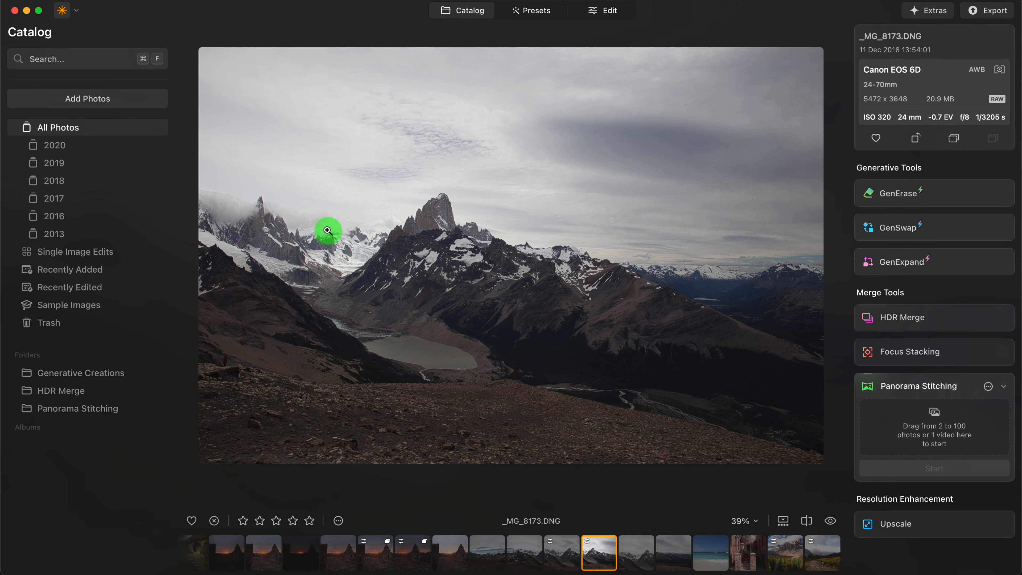
left_click(632, 561)
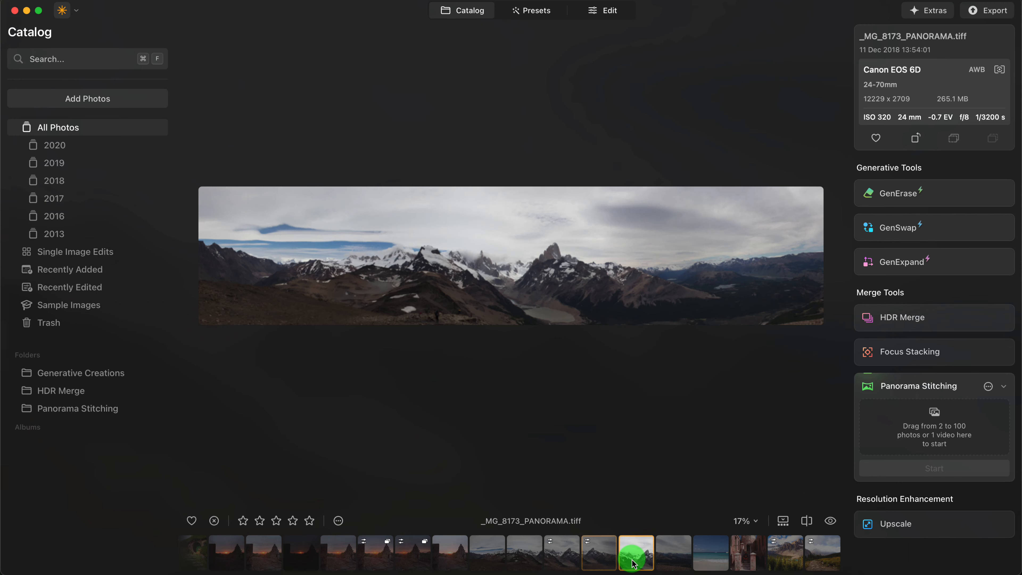
left_click(668, 563)
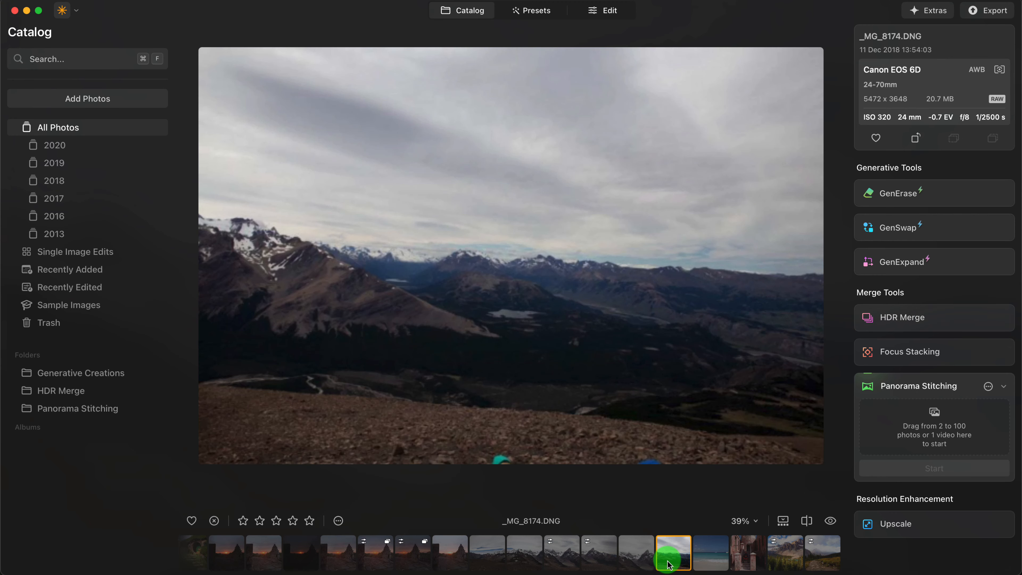
left_click(600, 562)
left_click(573, 562)
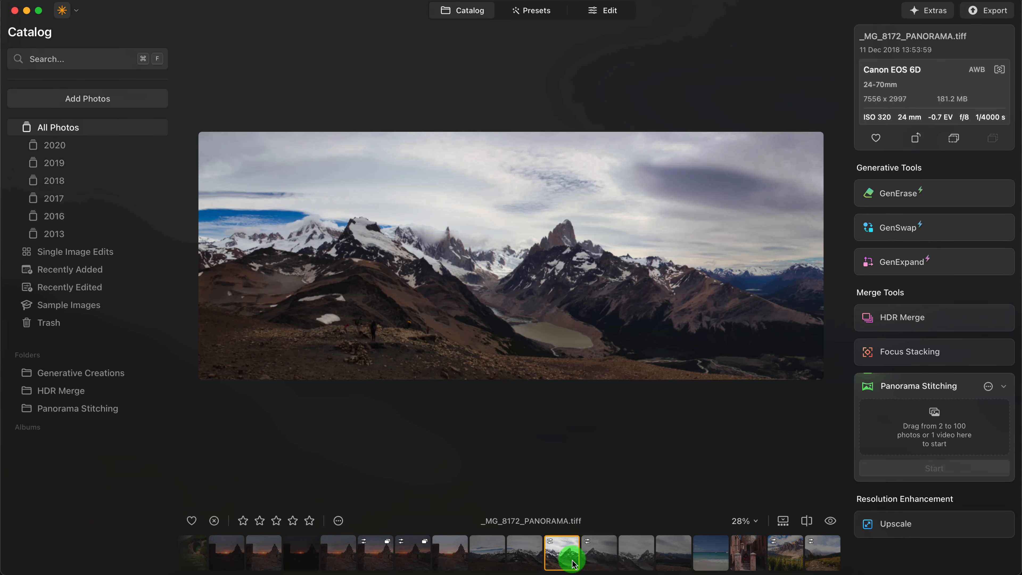
left_click(528, 554)
left_click(488, 552)
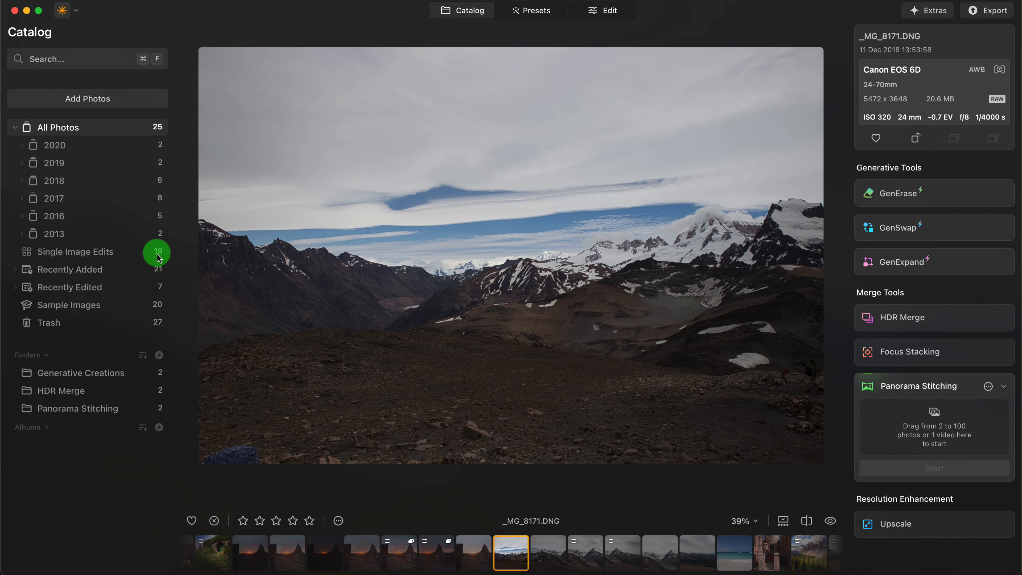
- Open _MG_8172_PANORAMA from the Panorama Stitching folder for preset work and browse the collections suggested for this photo
left_click(63, 408)
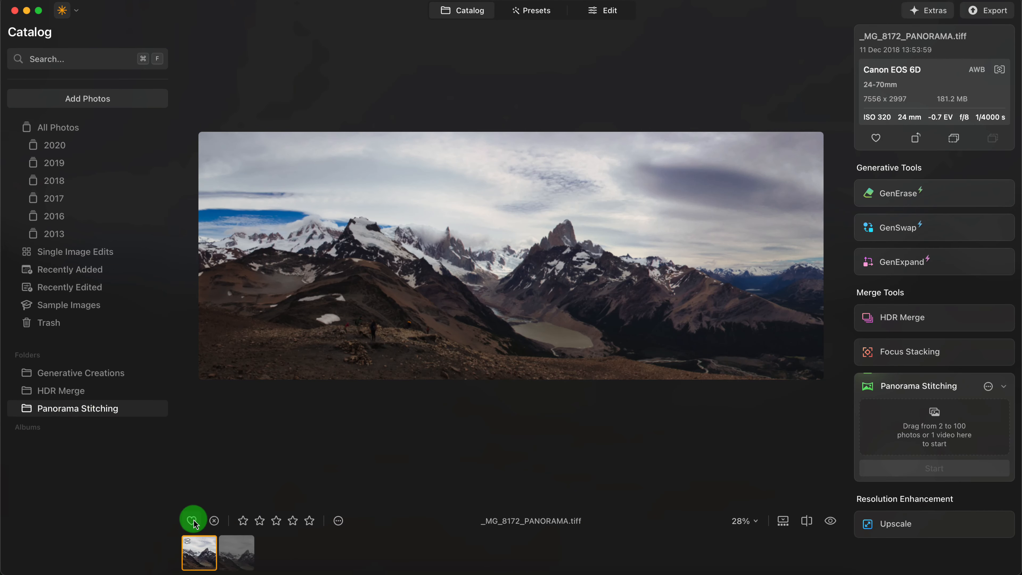
left_click(536, 12)
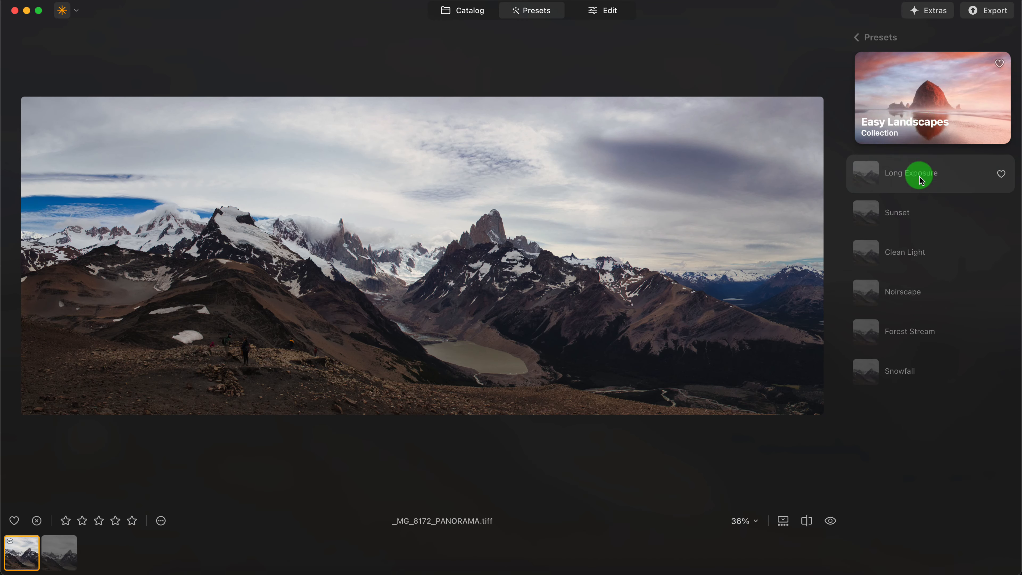
left_click(859, 37)
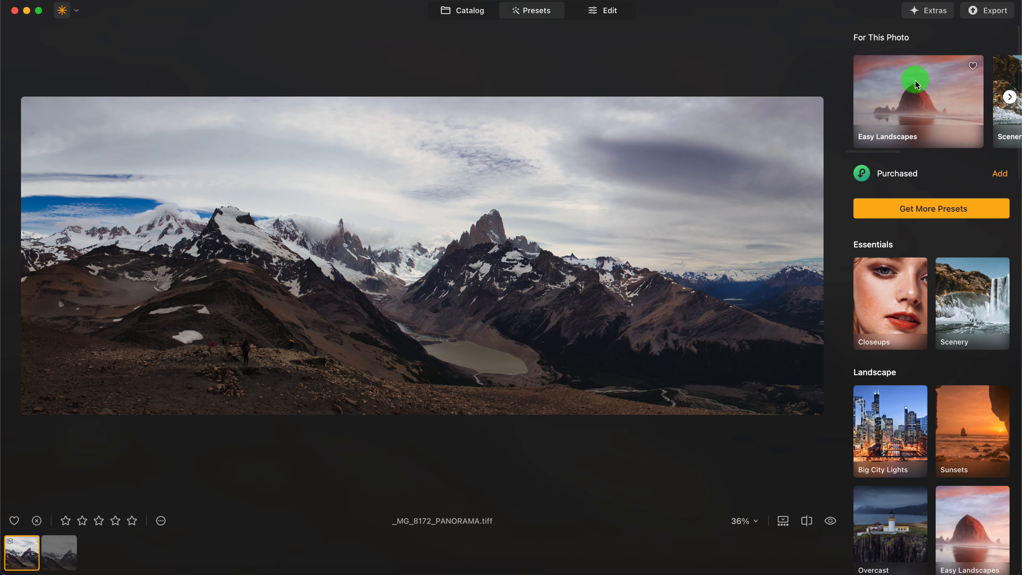
left_click(1009, 97)
left_click(1009, 98)
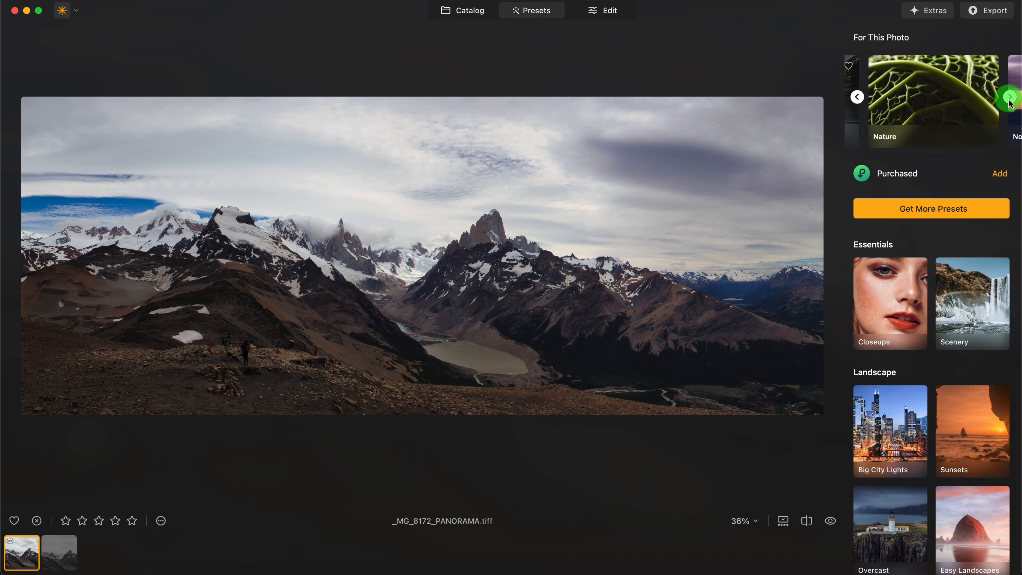
left_click(1009, 97)
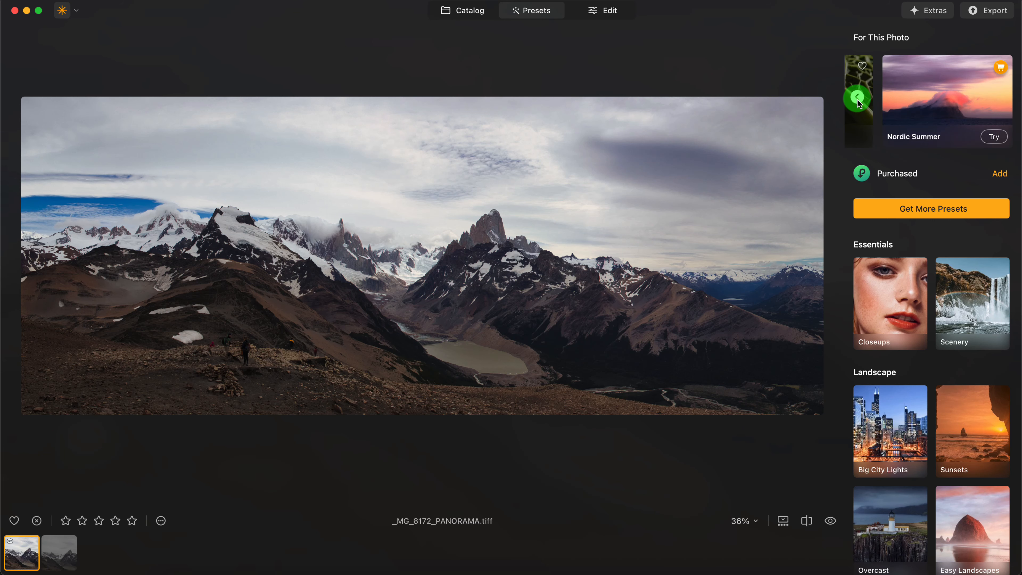
- Preview the Nordic Summer presets on the panorama, try Dancing Clouds, and dismiss the collection's purchase page
left_click(954, 101)
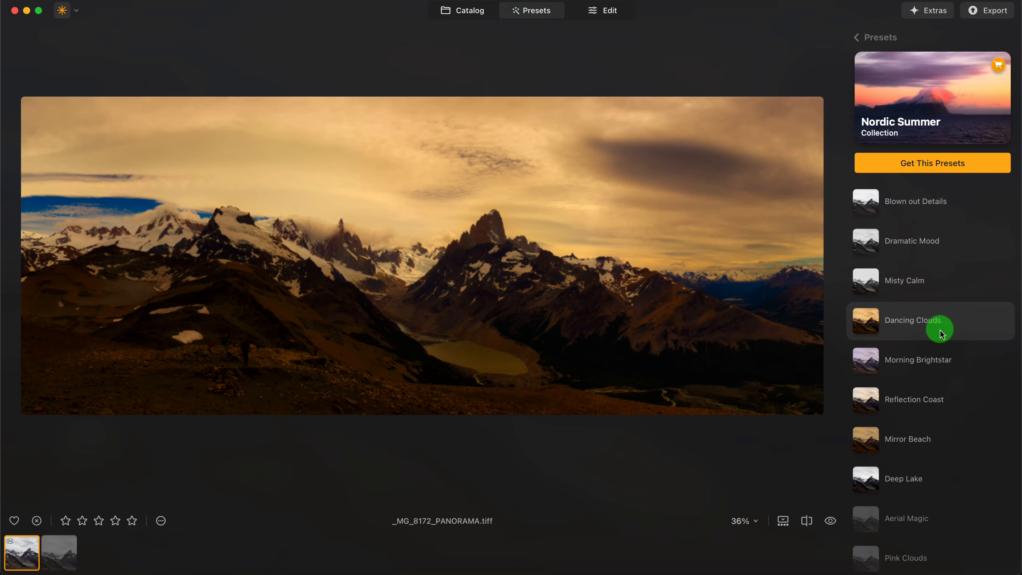
left_click(940, 333)
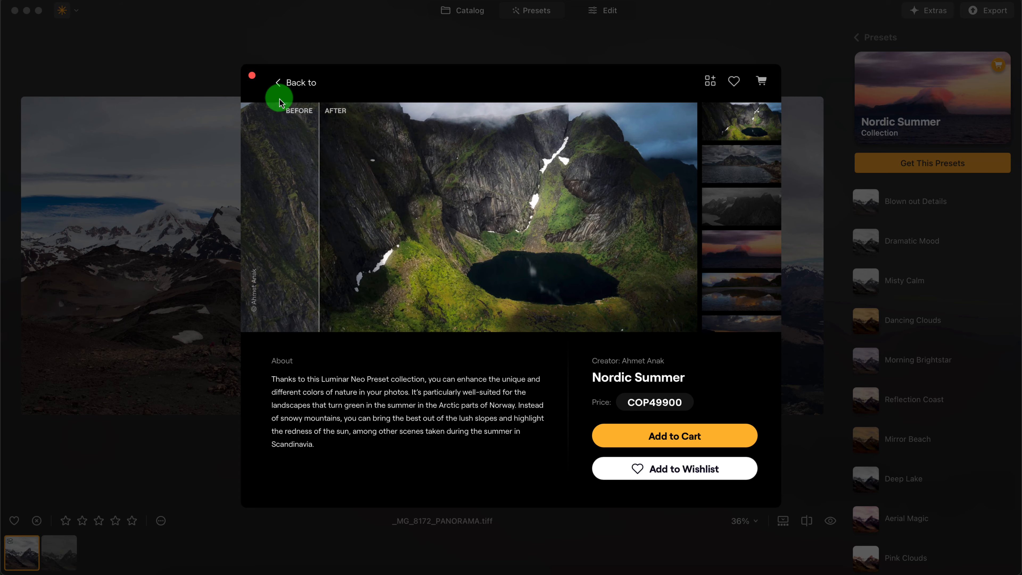
left_click(252, 75)
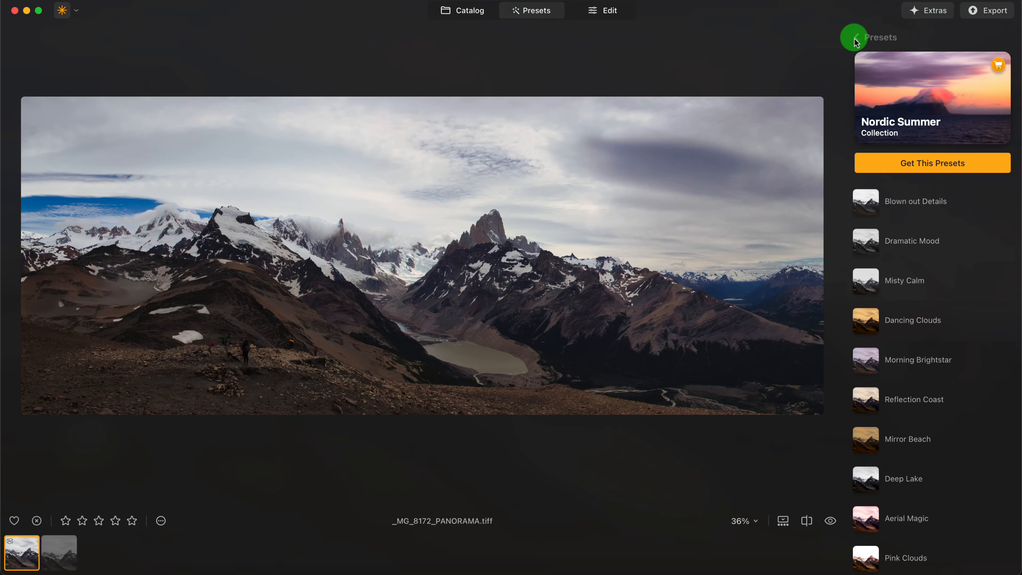
left_click(854, 39)
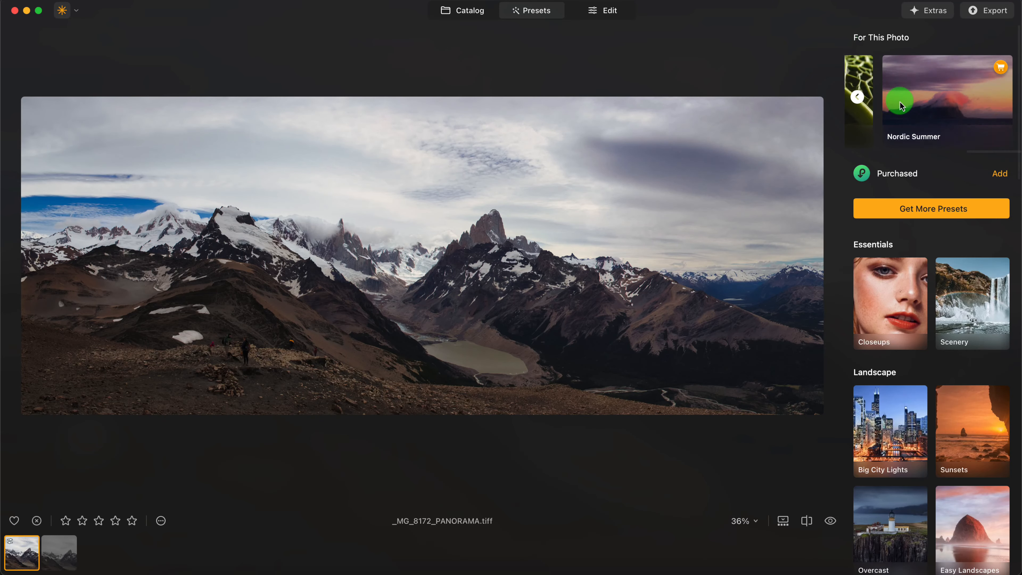
- Preview the Scenery collection's presets on the panorama and return to the suggested collections
left_click(856, 98)
left_click(856, 97)
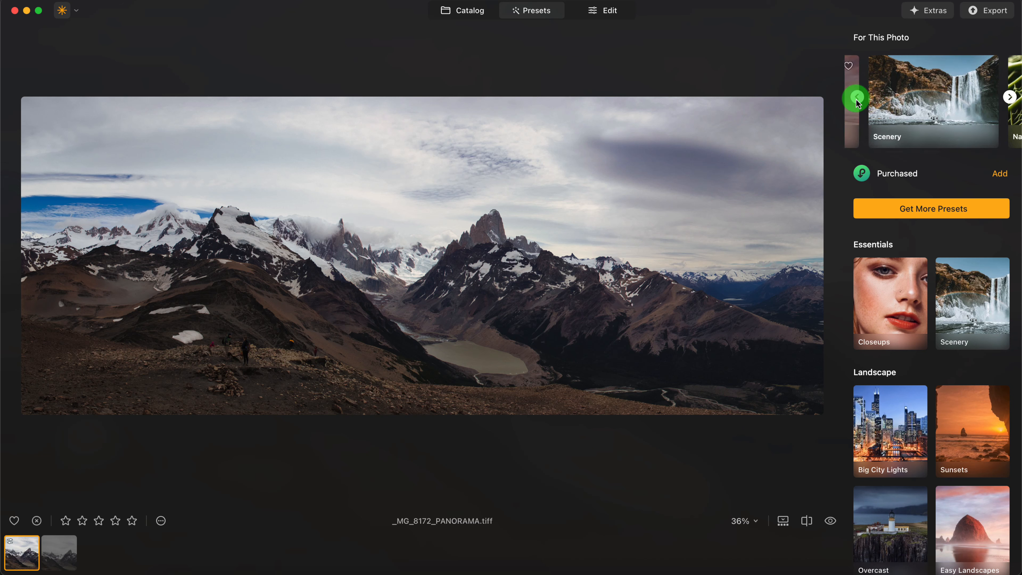
left_click(856, 98)
left_click(1009, 97)
left_click(1010, 113)
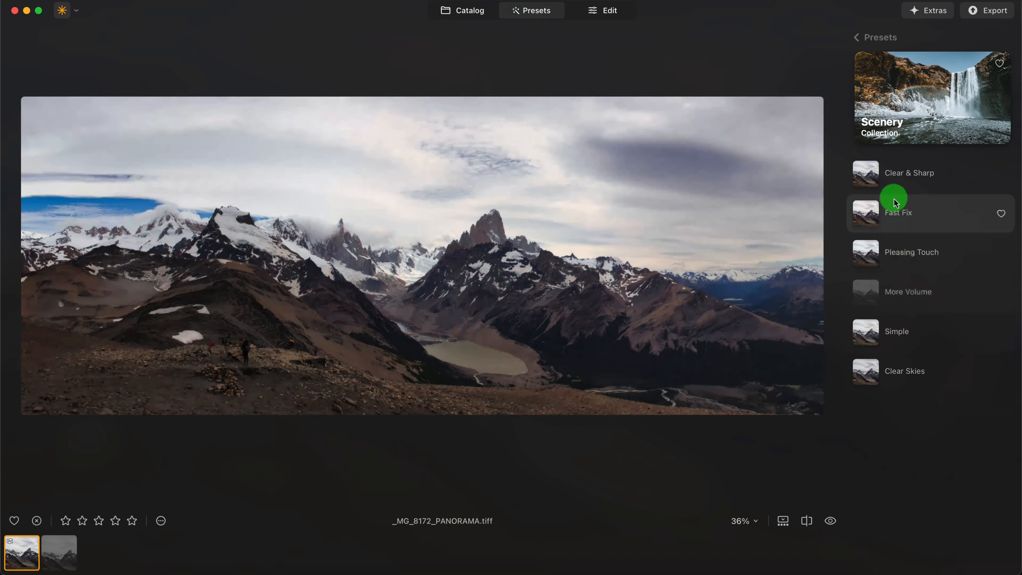
left_click(857, 36)
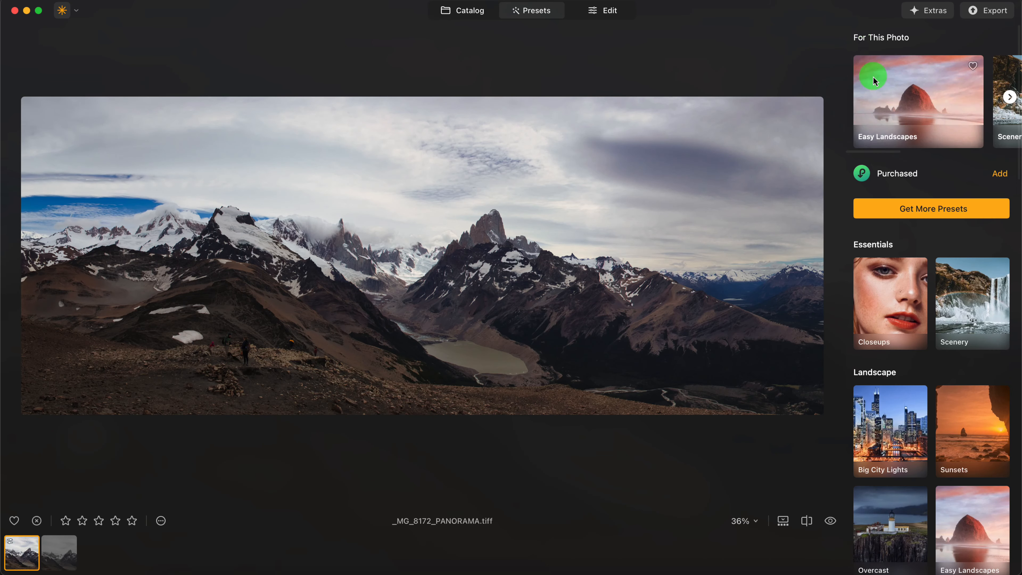
- Apply the Long Exposure preset from the Easy Landscapes collection at strength 100
left_click(932, 122)
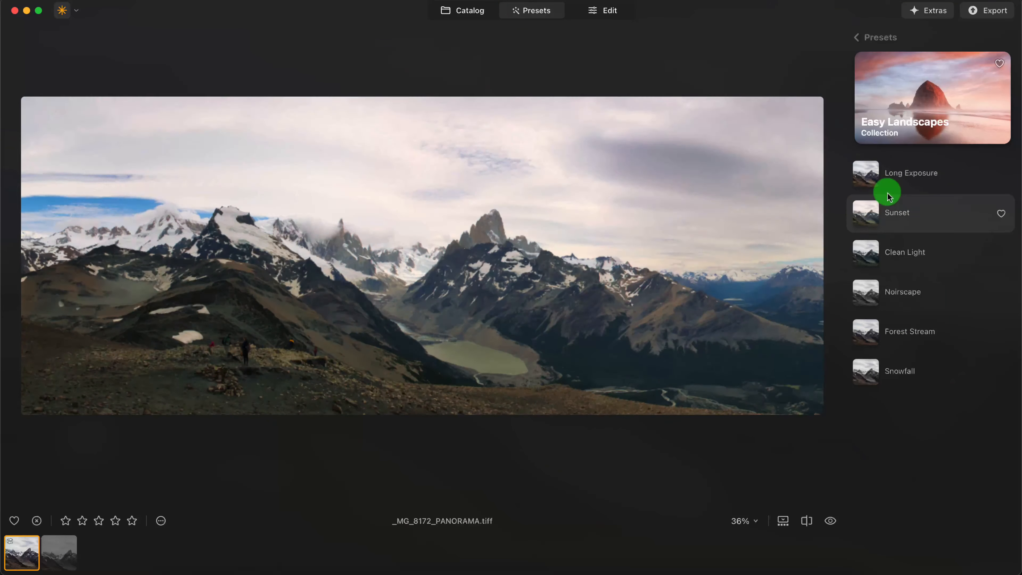
left_click(963, 188)
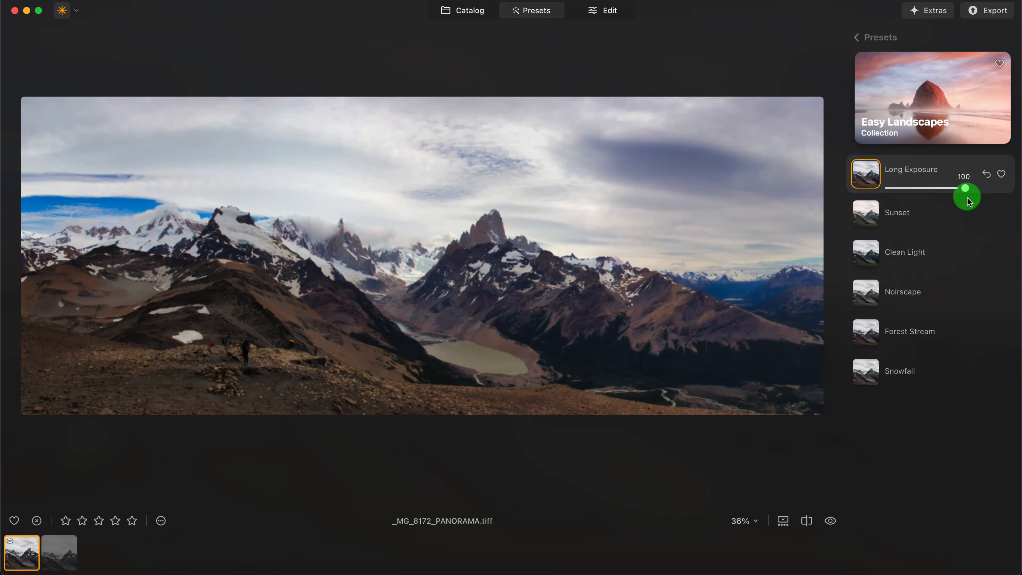
- Open the panorama for detailed editing and set Color Harmony's Brilliance to 4 and Warmth to 5
left_click(618, 13)
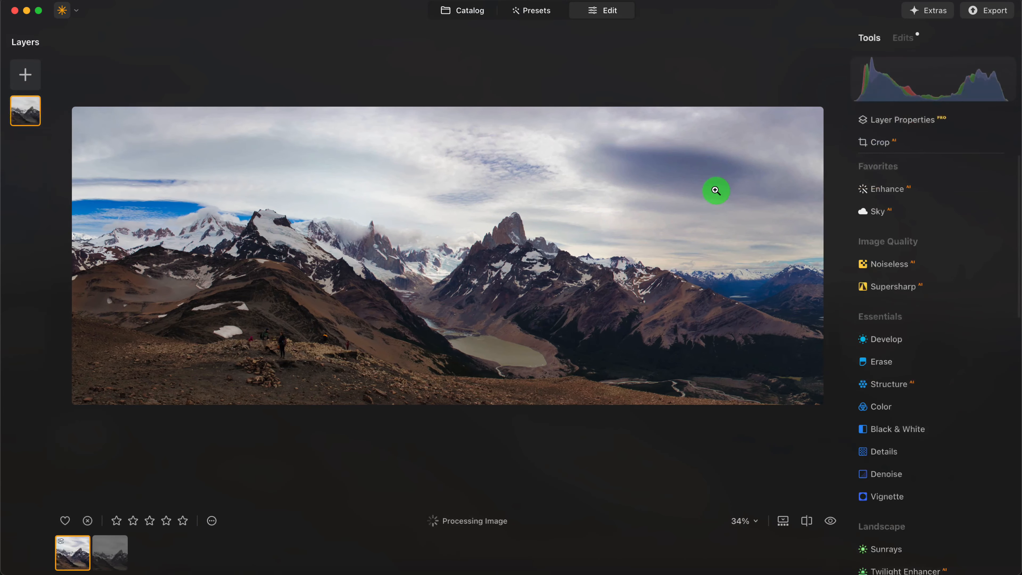
scroll(912, 390, "down", 5)
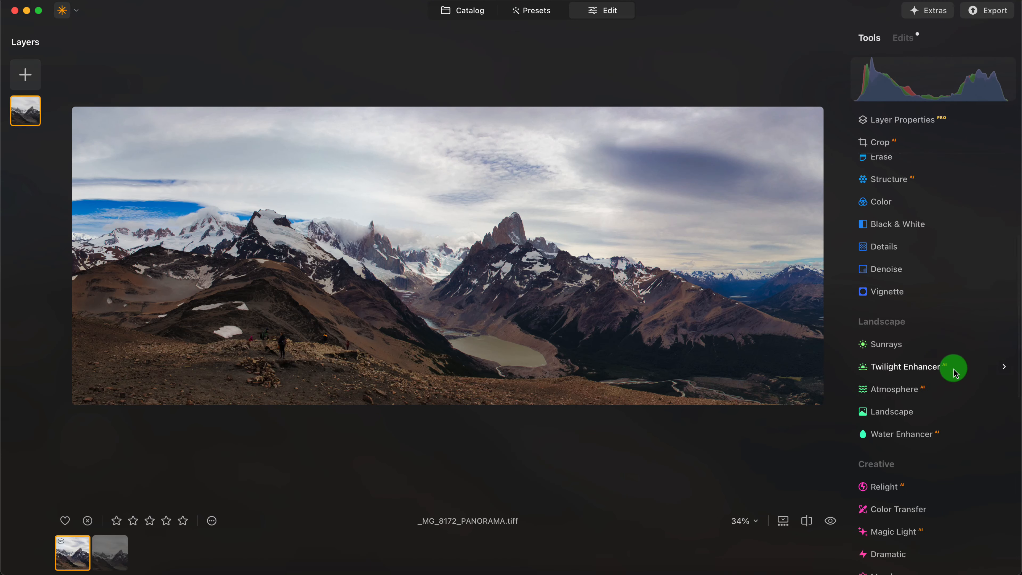
left_click(935, 411)
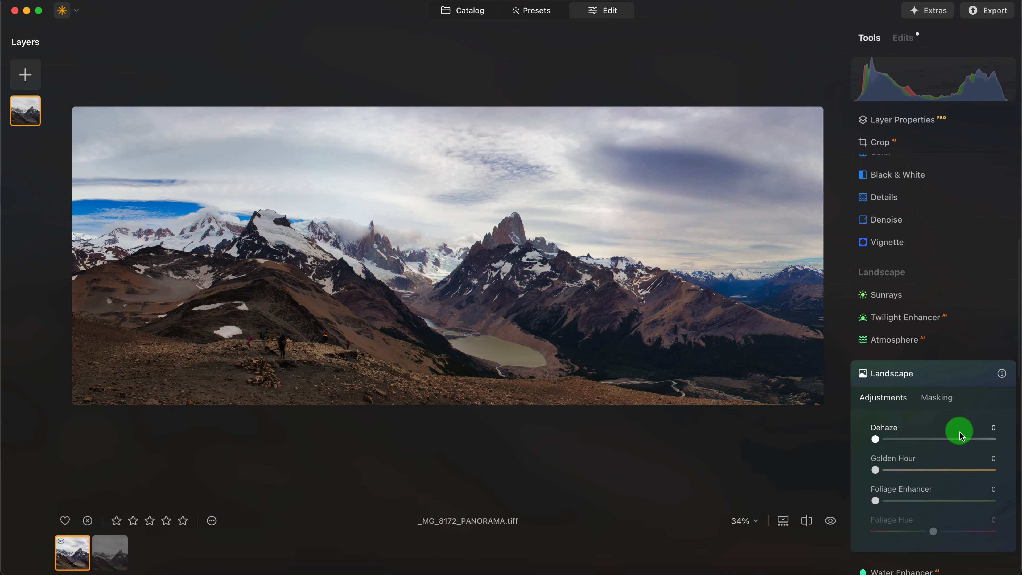
scroll(945, 459, "down", 9)
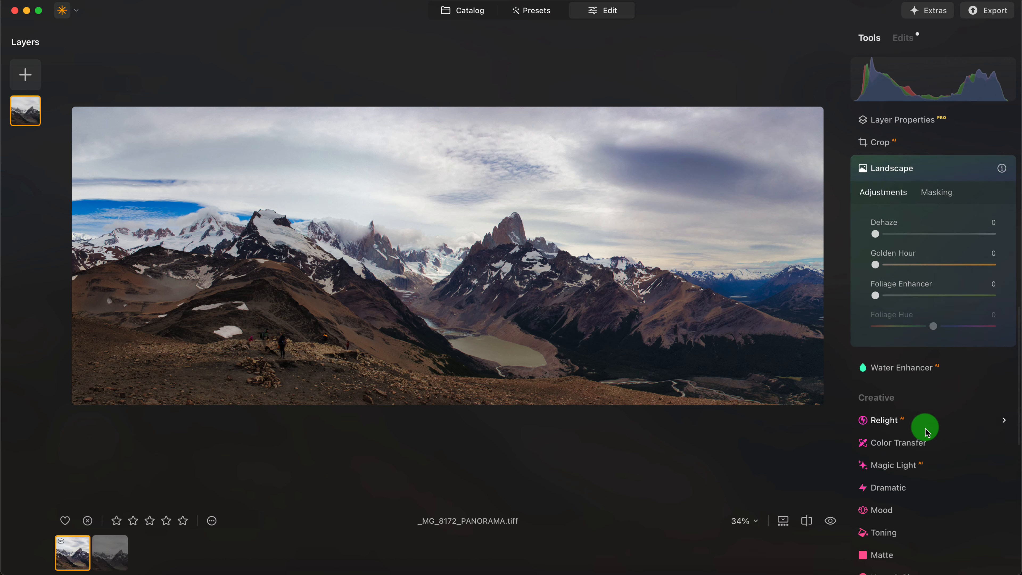
scroll(929, 439, "down", 6)
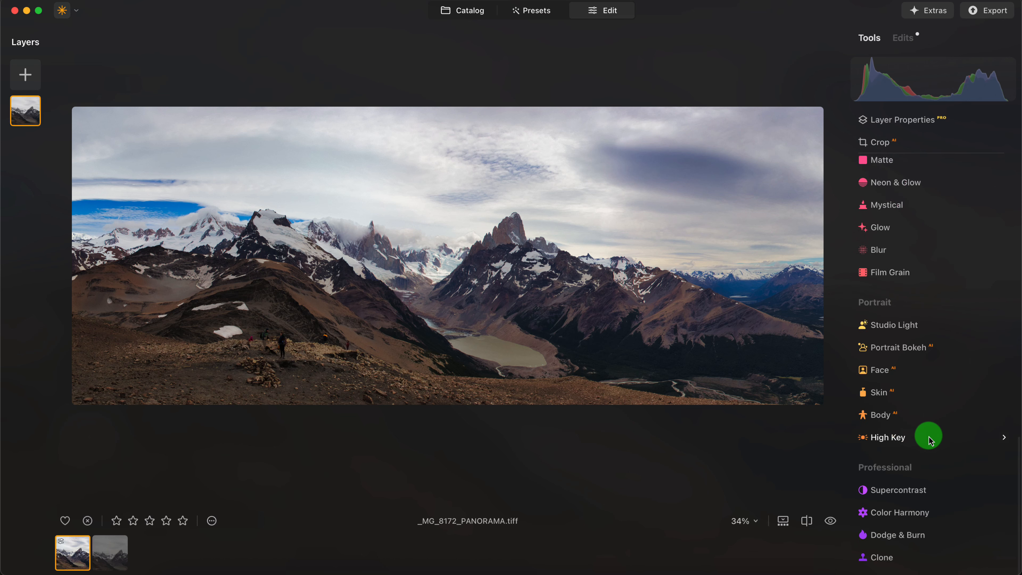
left_click(926, 513)
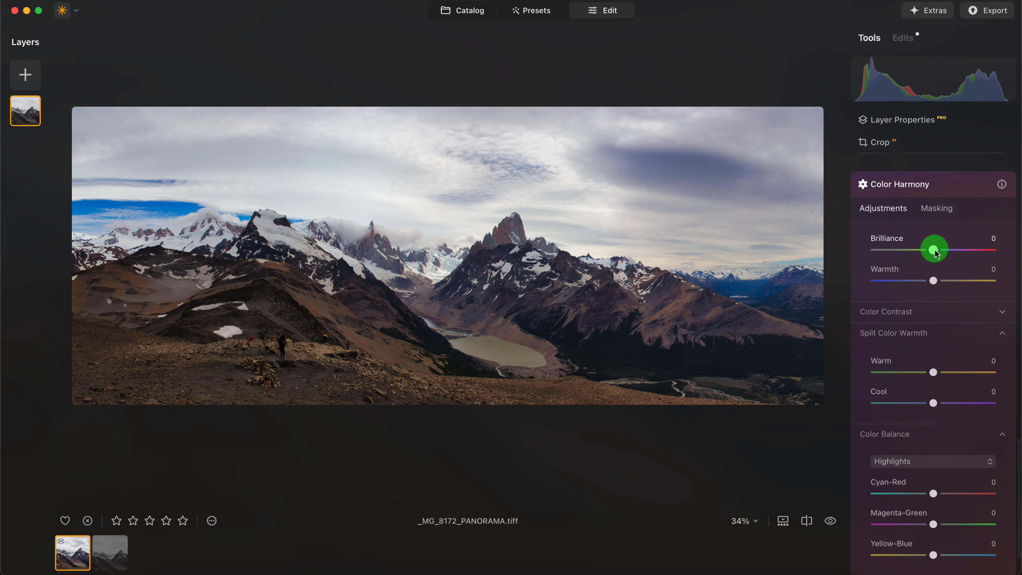
mouse_move(934, 249)
left_mouse_down()
mouse_move(948, 249)
mouse_move(936, 249)
left_mouse_up()
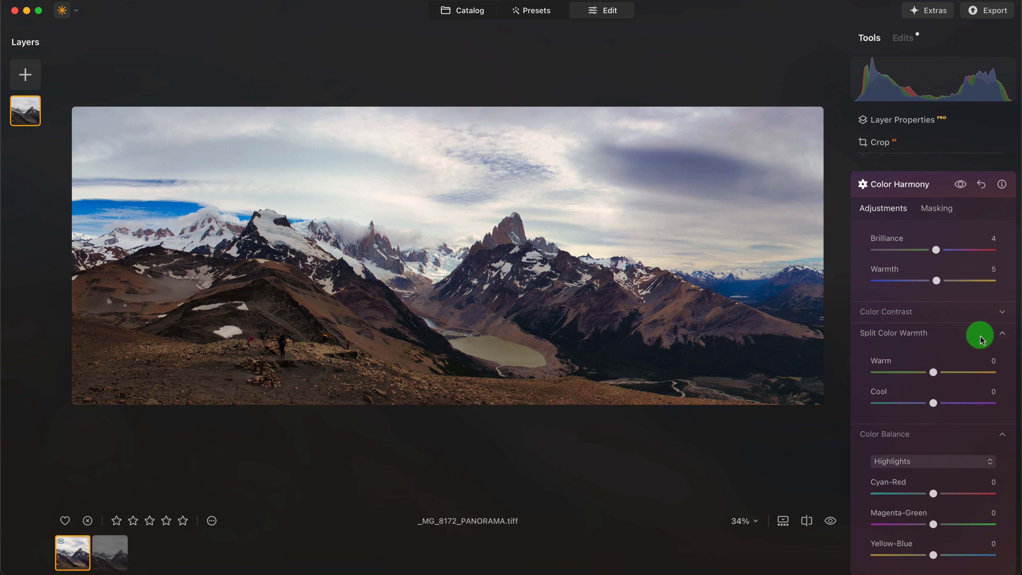
- Set Color Harmony's Color Contrast amount to 27 and the highlights' Magenta-Green balance to -13
left_click(992, 318)
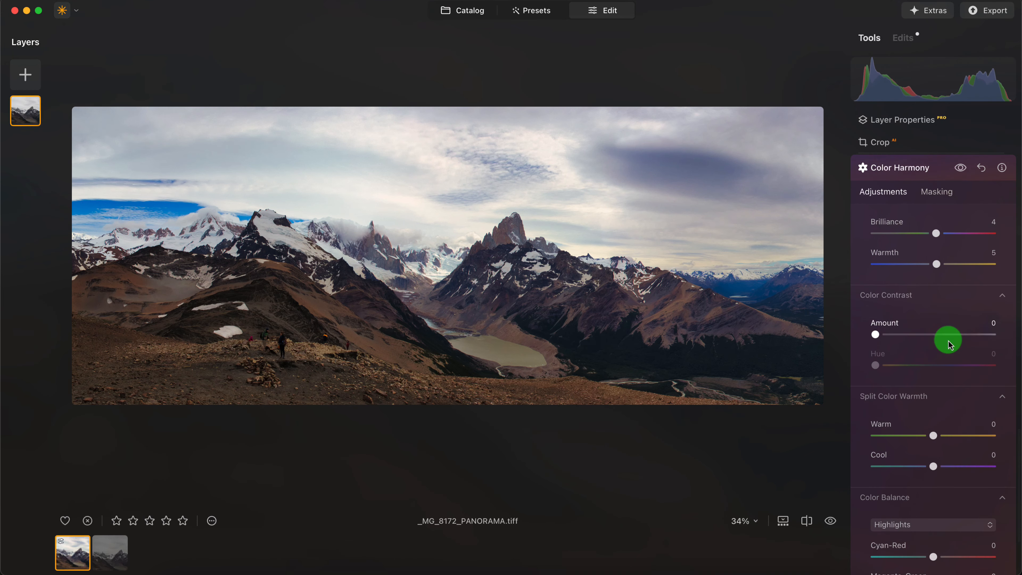
mouse_move(875, 334)
left_mouse_down()
mouse_move(919, 335)
mouse_move(890, 333)
mouse_move(906, 335)
mouse_move(929, 365)
mouse_move(868, 365)
mouse_move(974, 365)
mouse_move(846, 367)
left_mouse_up()
left_click(876, 370)
scroll(930, 406, "down", 6)
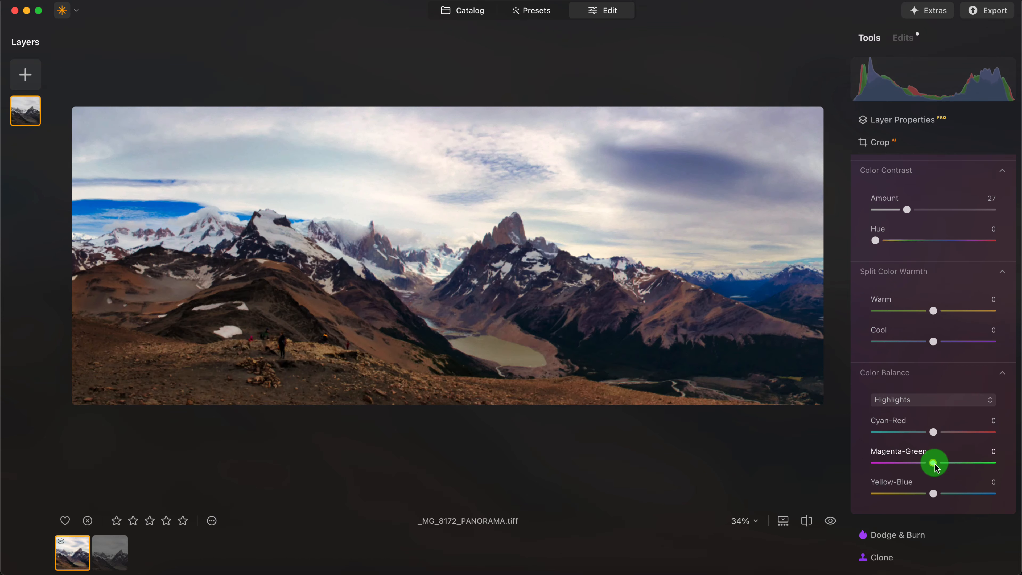
left_click_drag(927, 463, 925, 462)
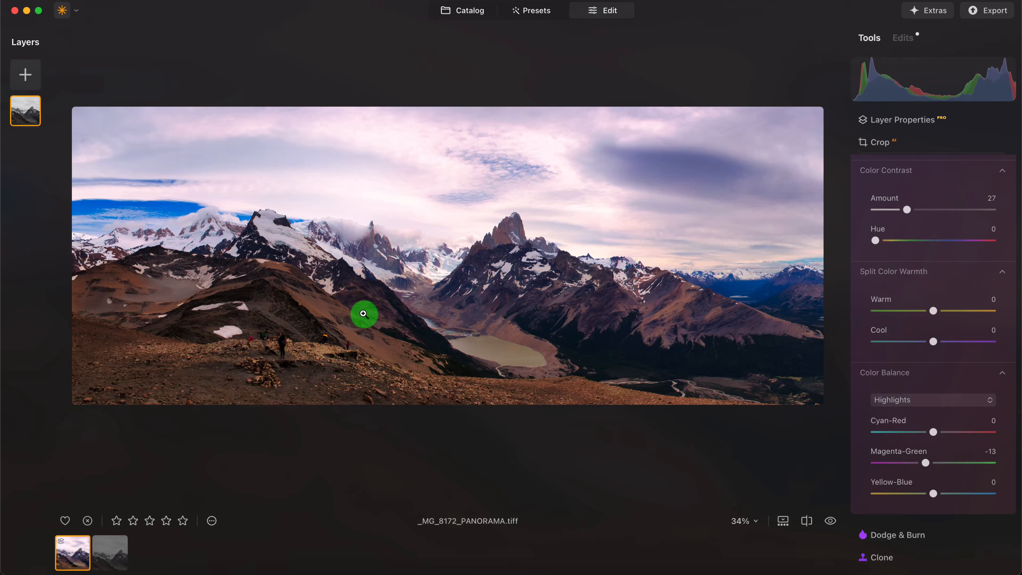
- Raise the panorama's Shadows to 16 with the Develop tool
scroll(924, 310, "up", 5)
scroll(925, 310, "up", 15)
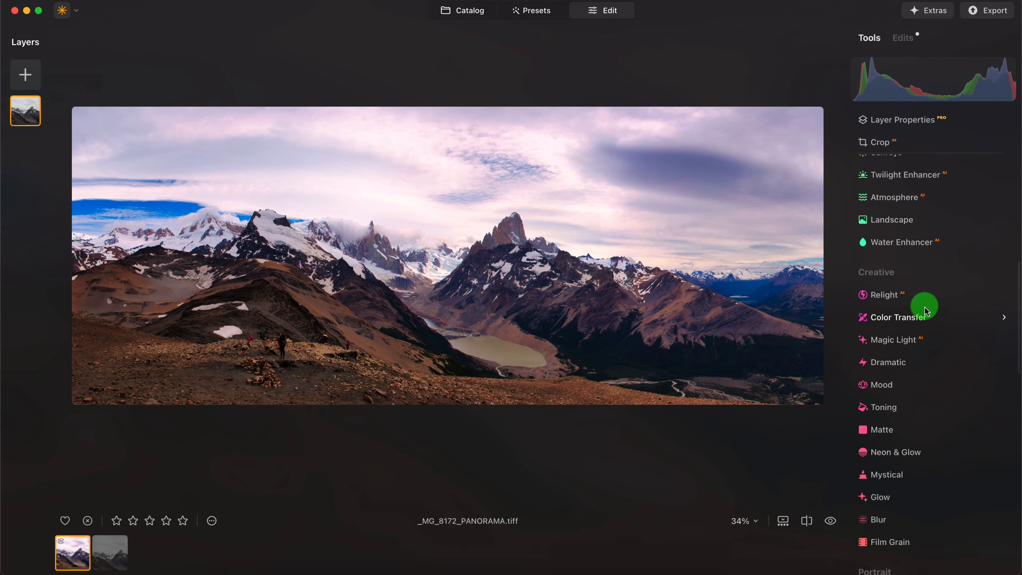
left_click(901, 204)
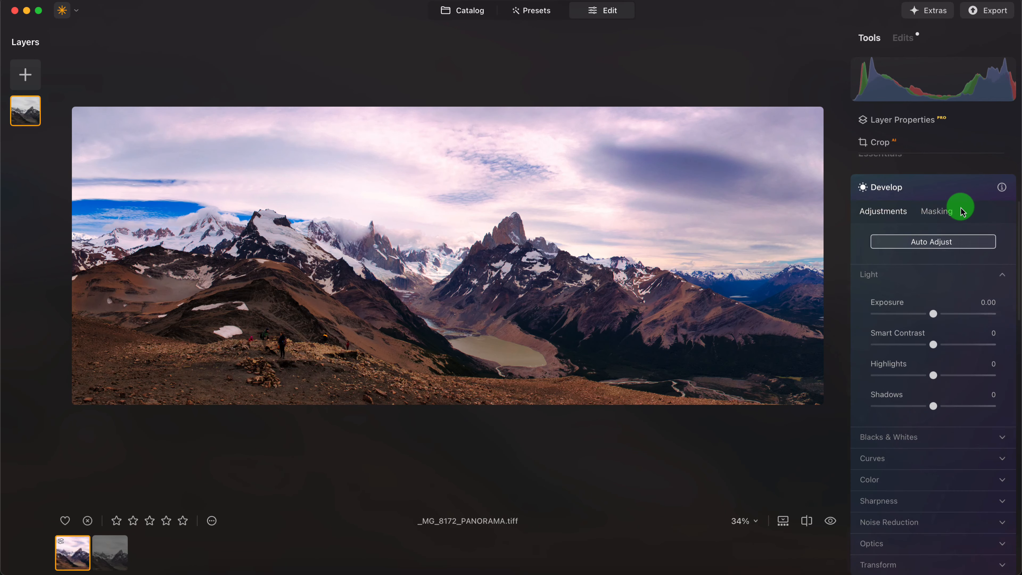
scroll(969, 324, "down", 2)
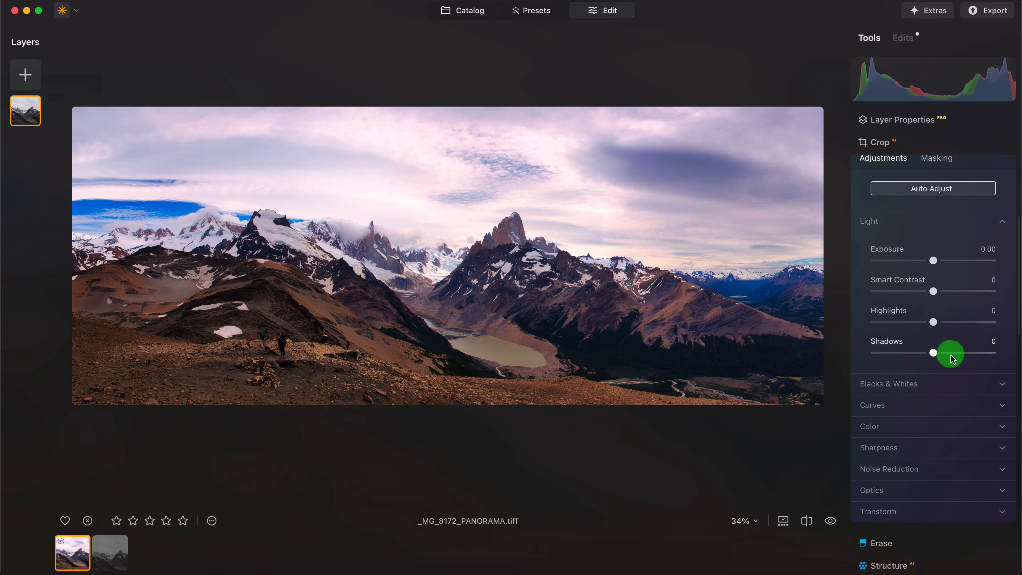
mouse_move(934, 357)
left_mouse_down()
mouse_move(951, 354)
mouse_move(939, 360)
left_mouse_up()
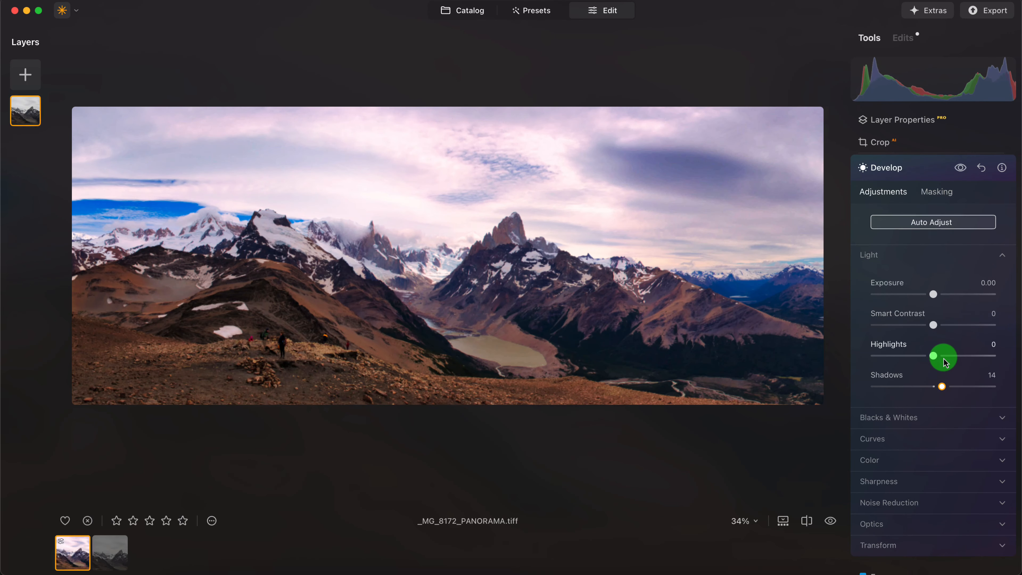
- Brighten the midtones by adding a point near the middle of Develop's main tone curve and raising it slightly
left_click(974, 436)
scroll(958, 356, "down", 3)
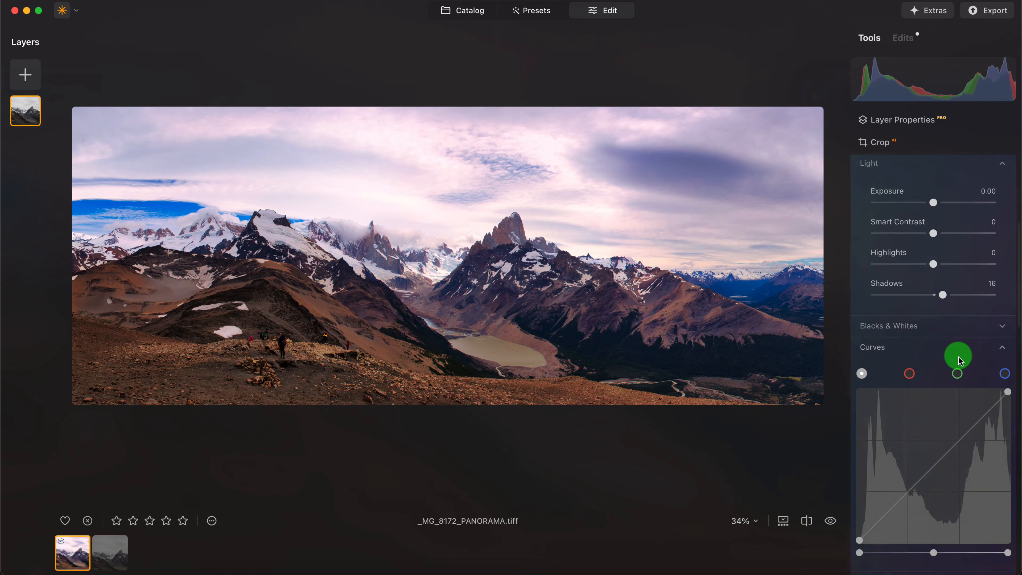
scroll(958, 356, "down", 1)
left_click_drag(940, 426, 937, 420)
scroll(971, 404, "down", 5)
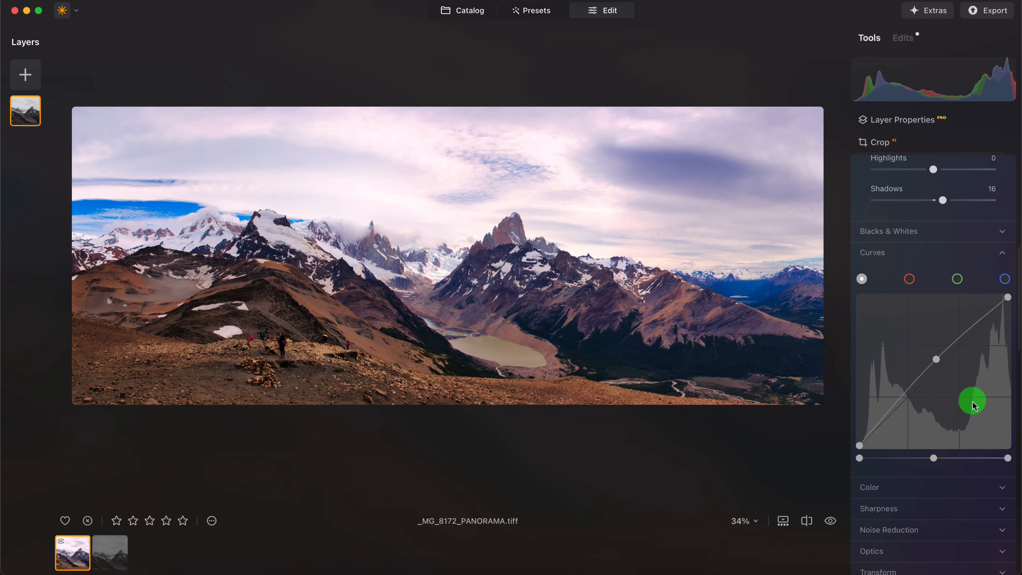
- Darken the panorama's edges with the Vignette tool, setting its Amount to -59 and Size to 30
scroll(972, 405, "down", 4)
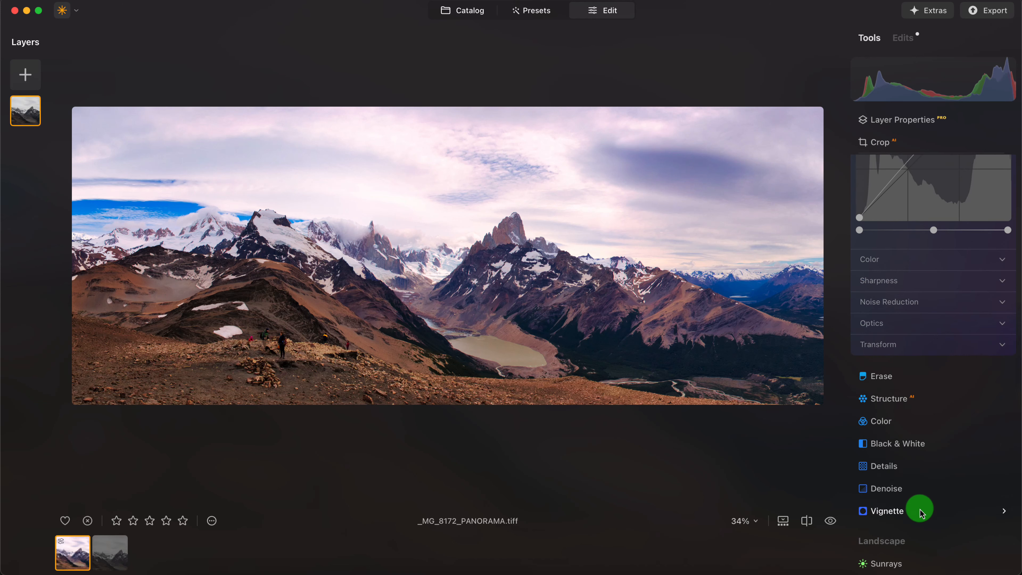
left_click(887, 511)
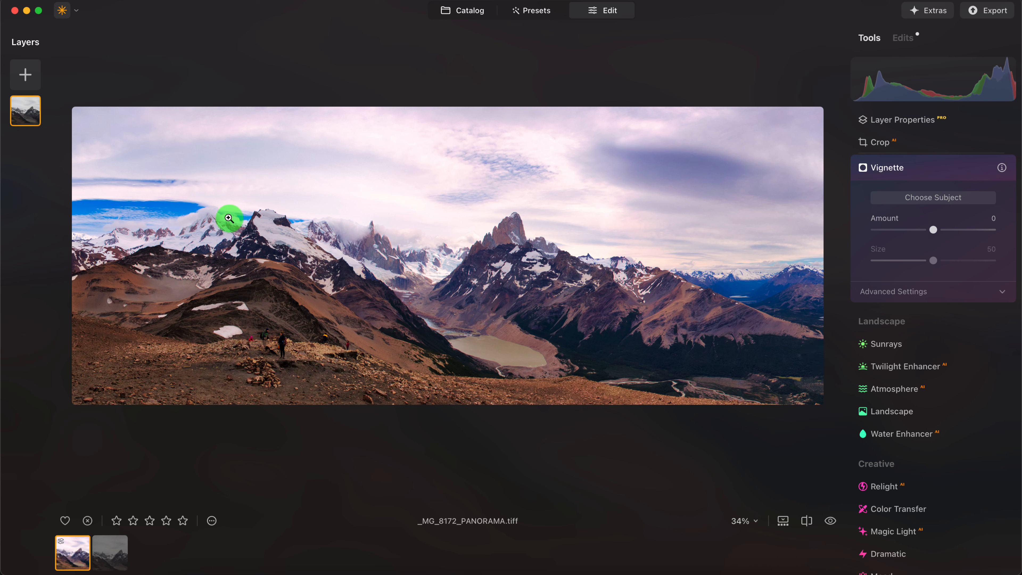
scroll(933, 385, "down", 2)
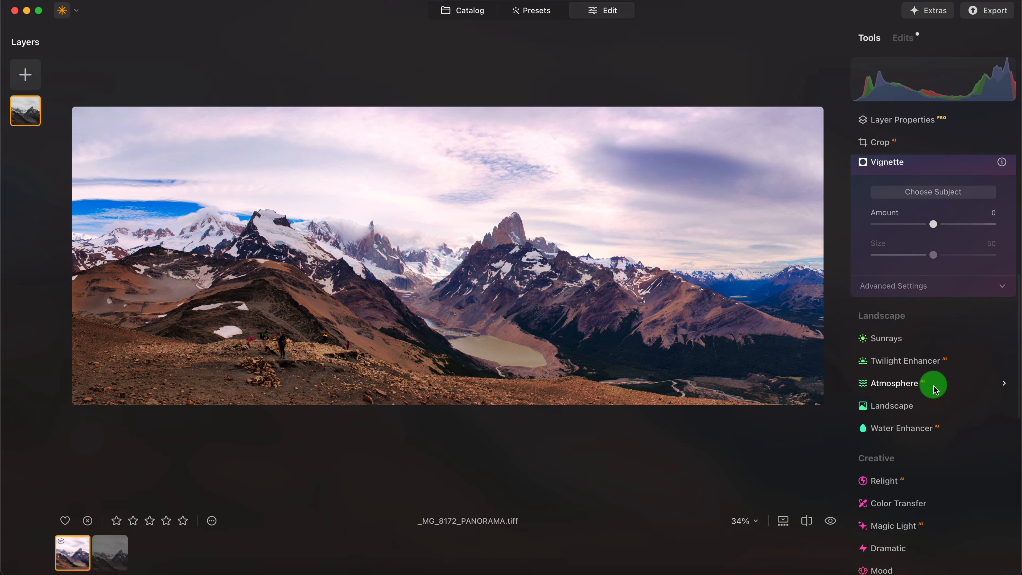
scroll(953, 403, "down", 6)
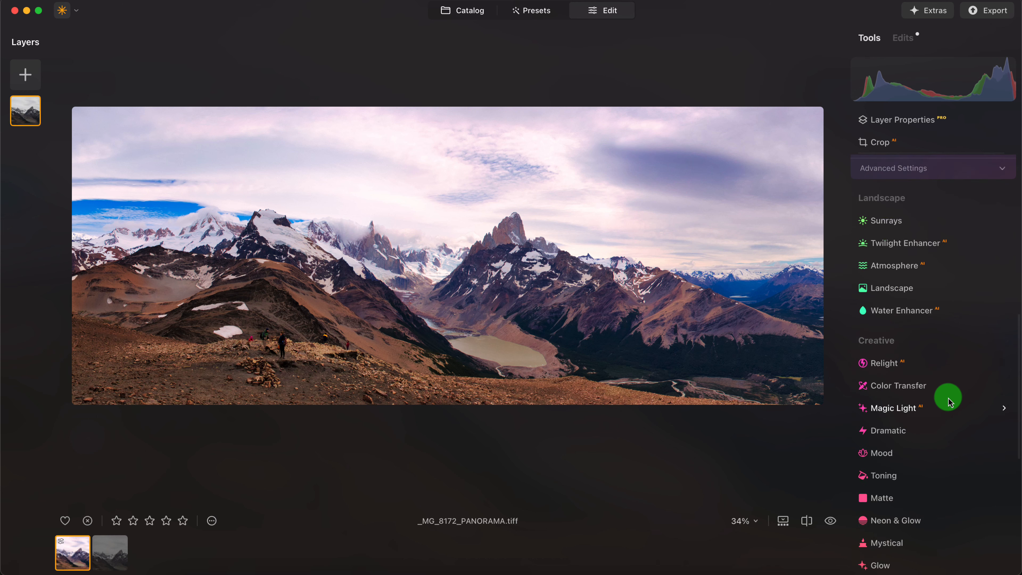
scroll(945, 403, "up", 10)
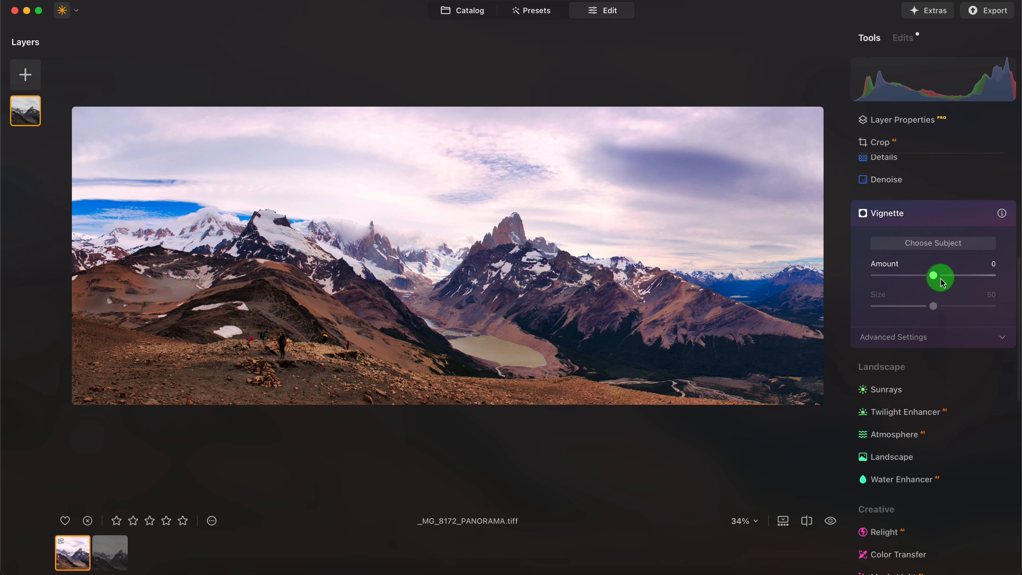
left_click(934, 275)
left_click_drag(924, 277, 874, 278)
left_click(933, 306)
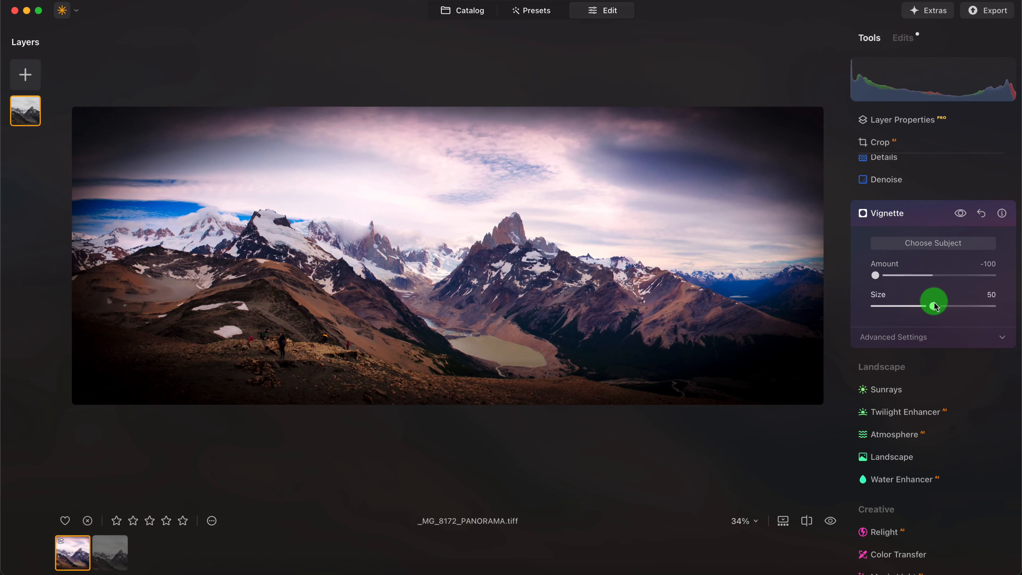
left_click_drag(932, 308, 911, 306)
left_click_drag(875, 276, 904, 278)
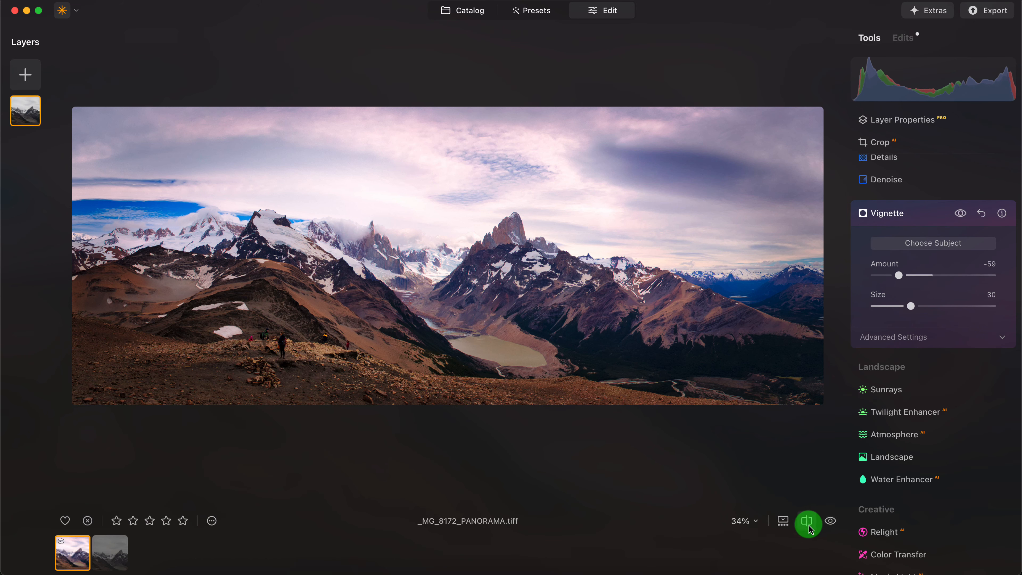
- Compare the edited panorama with its unedited original by toggling the before/after preview twice
left_click(829, 522)
left_click(830, 522)
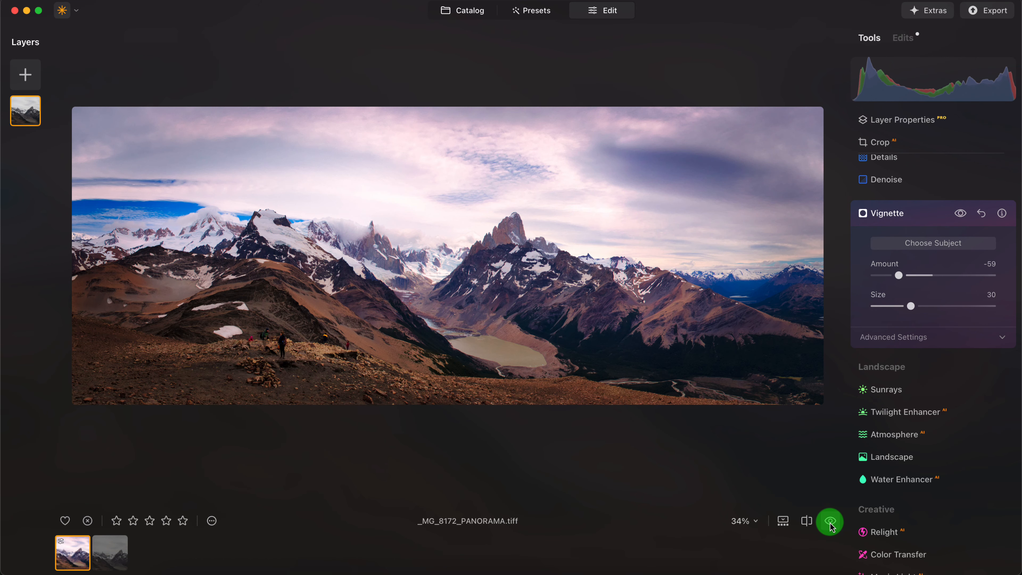
left_click(830, 523)
left_click(830, 523)
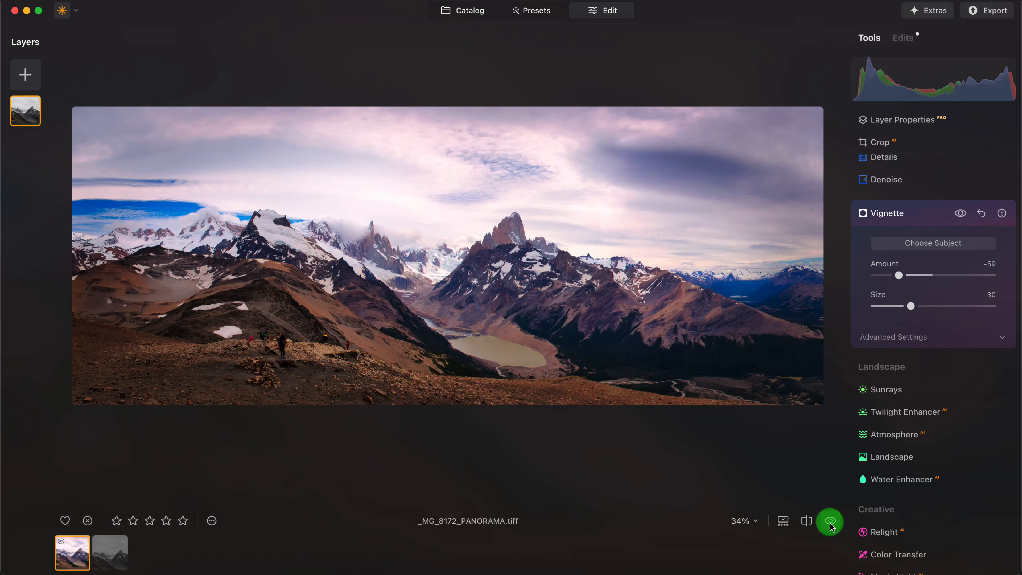